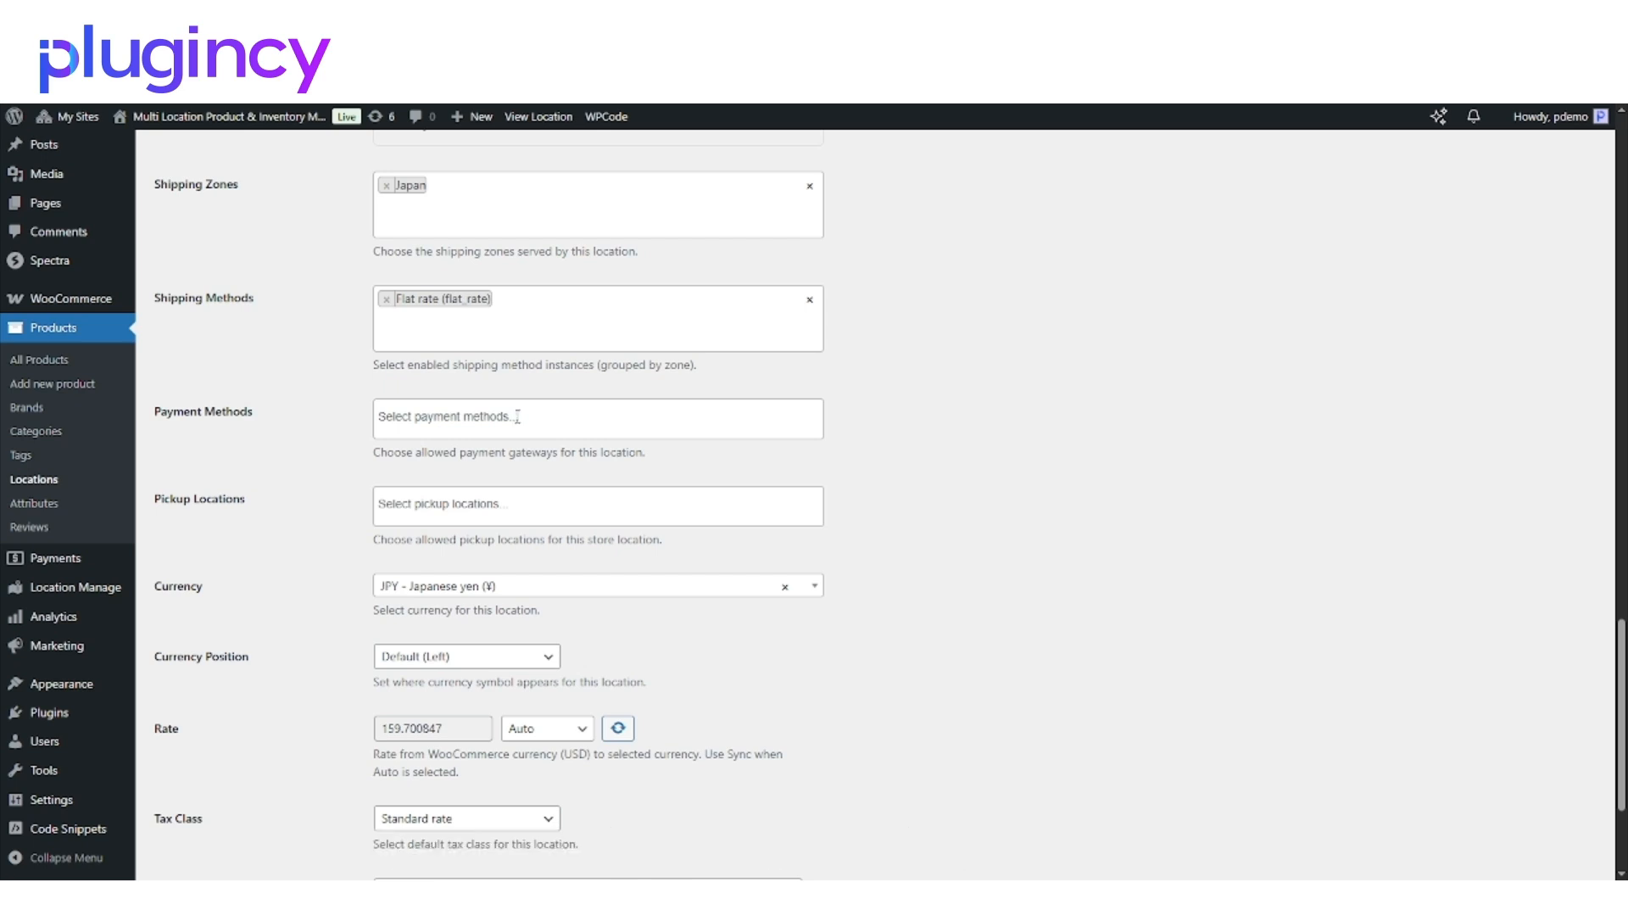
pyautogui.click(464, 421)
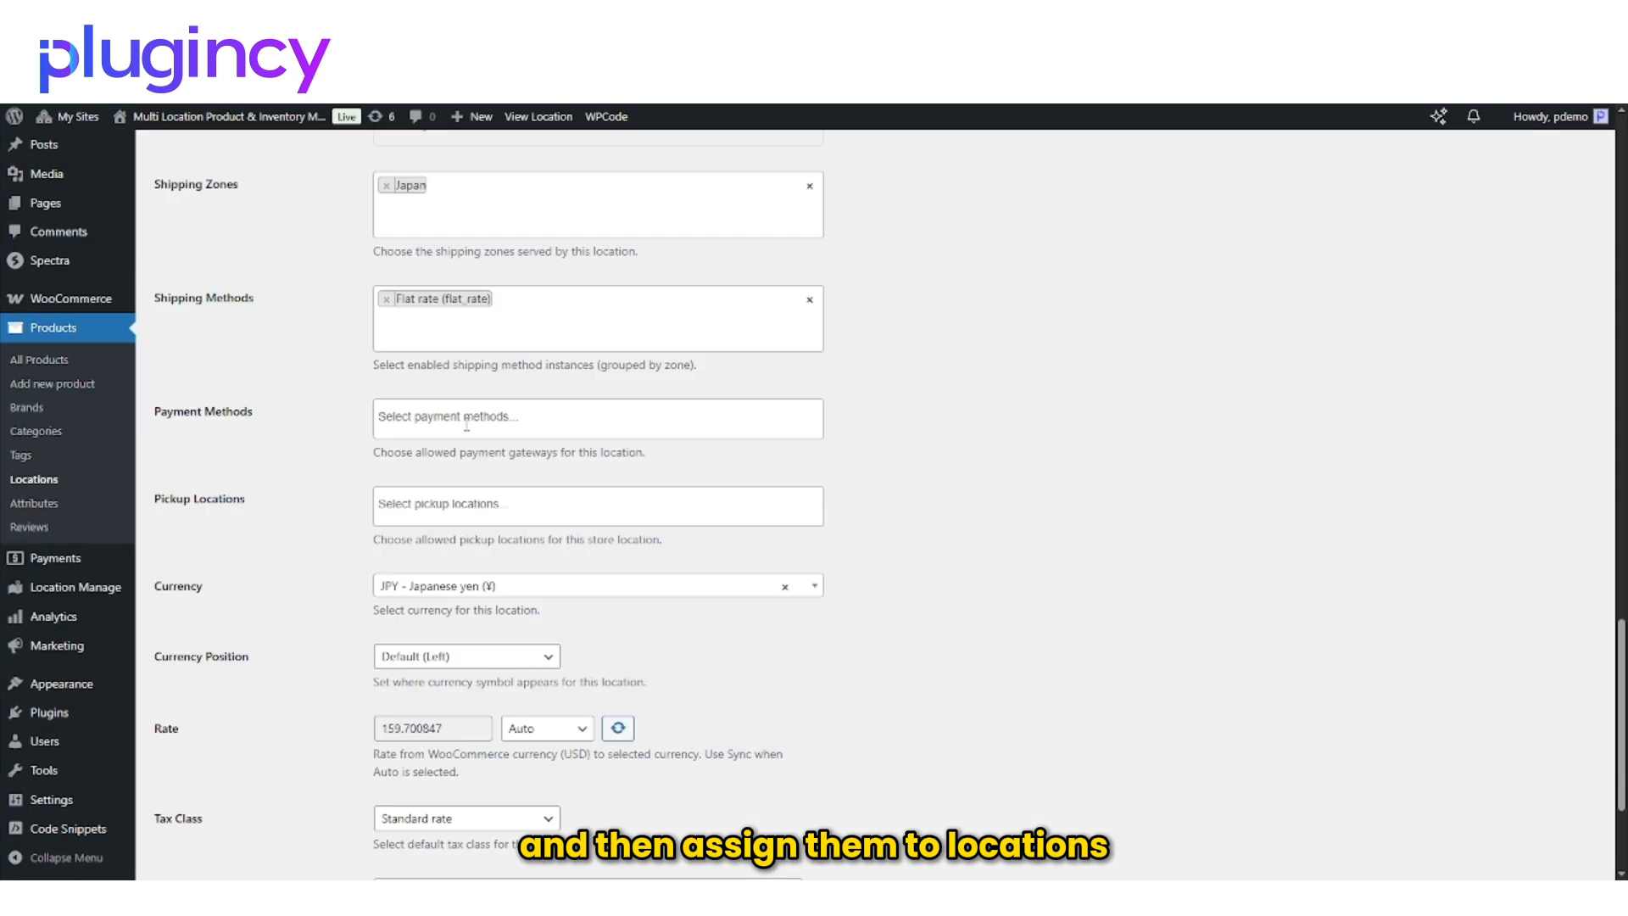
pyautogui.click(465, 421)
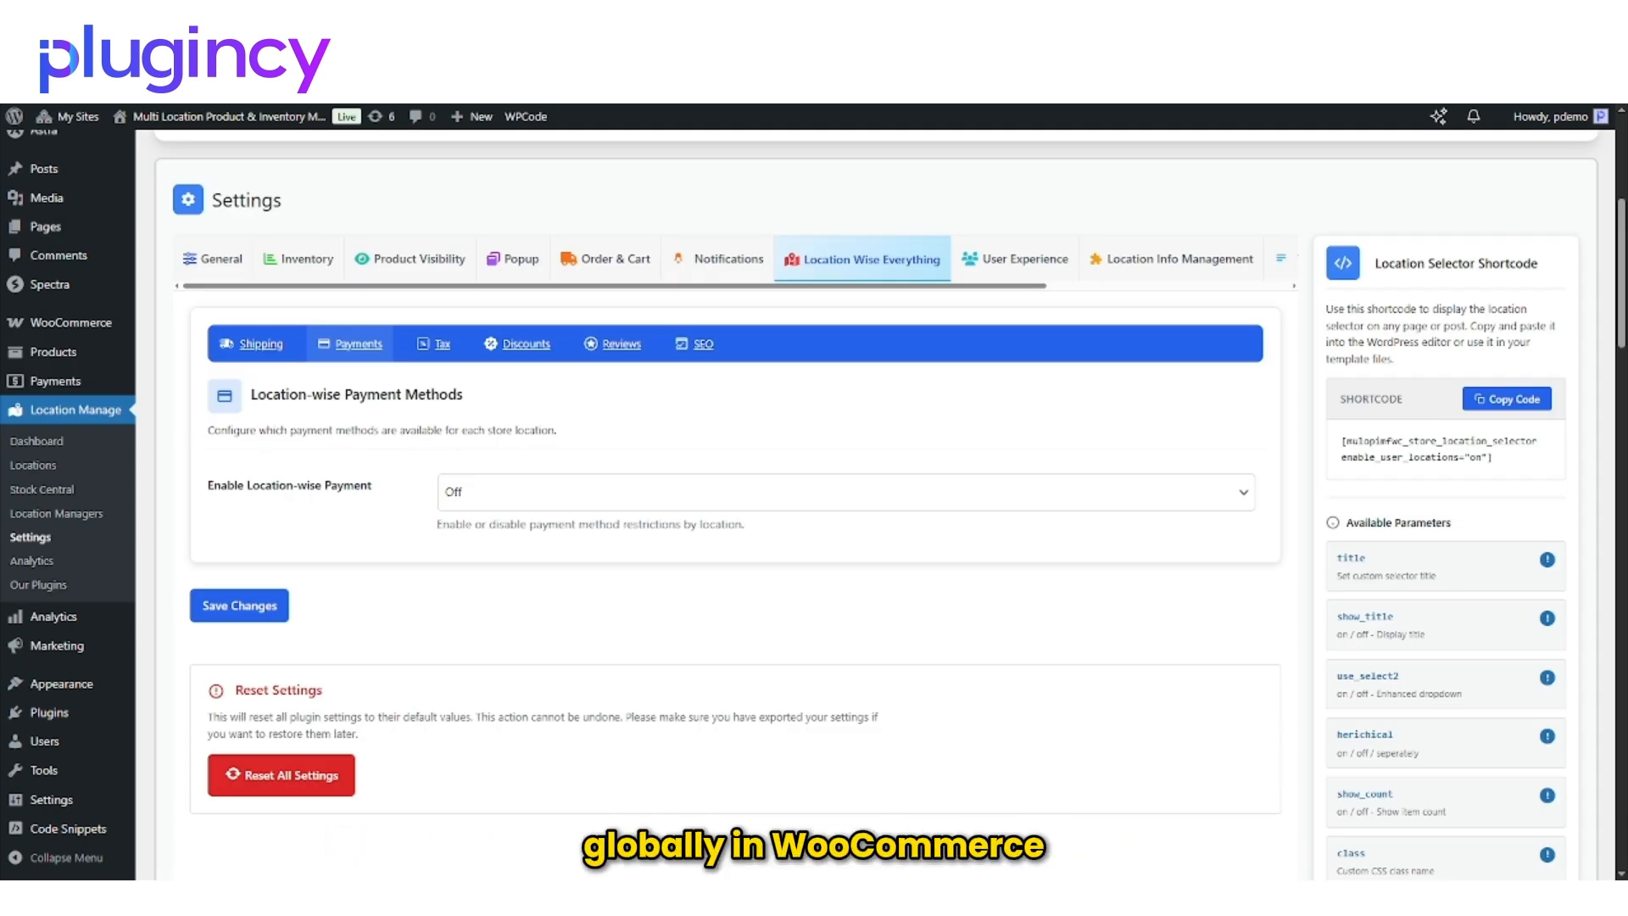
# - Open the WooCommerce payment settings and view the offline payment methods on offer
pyautogui.moveTo(97, 329)
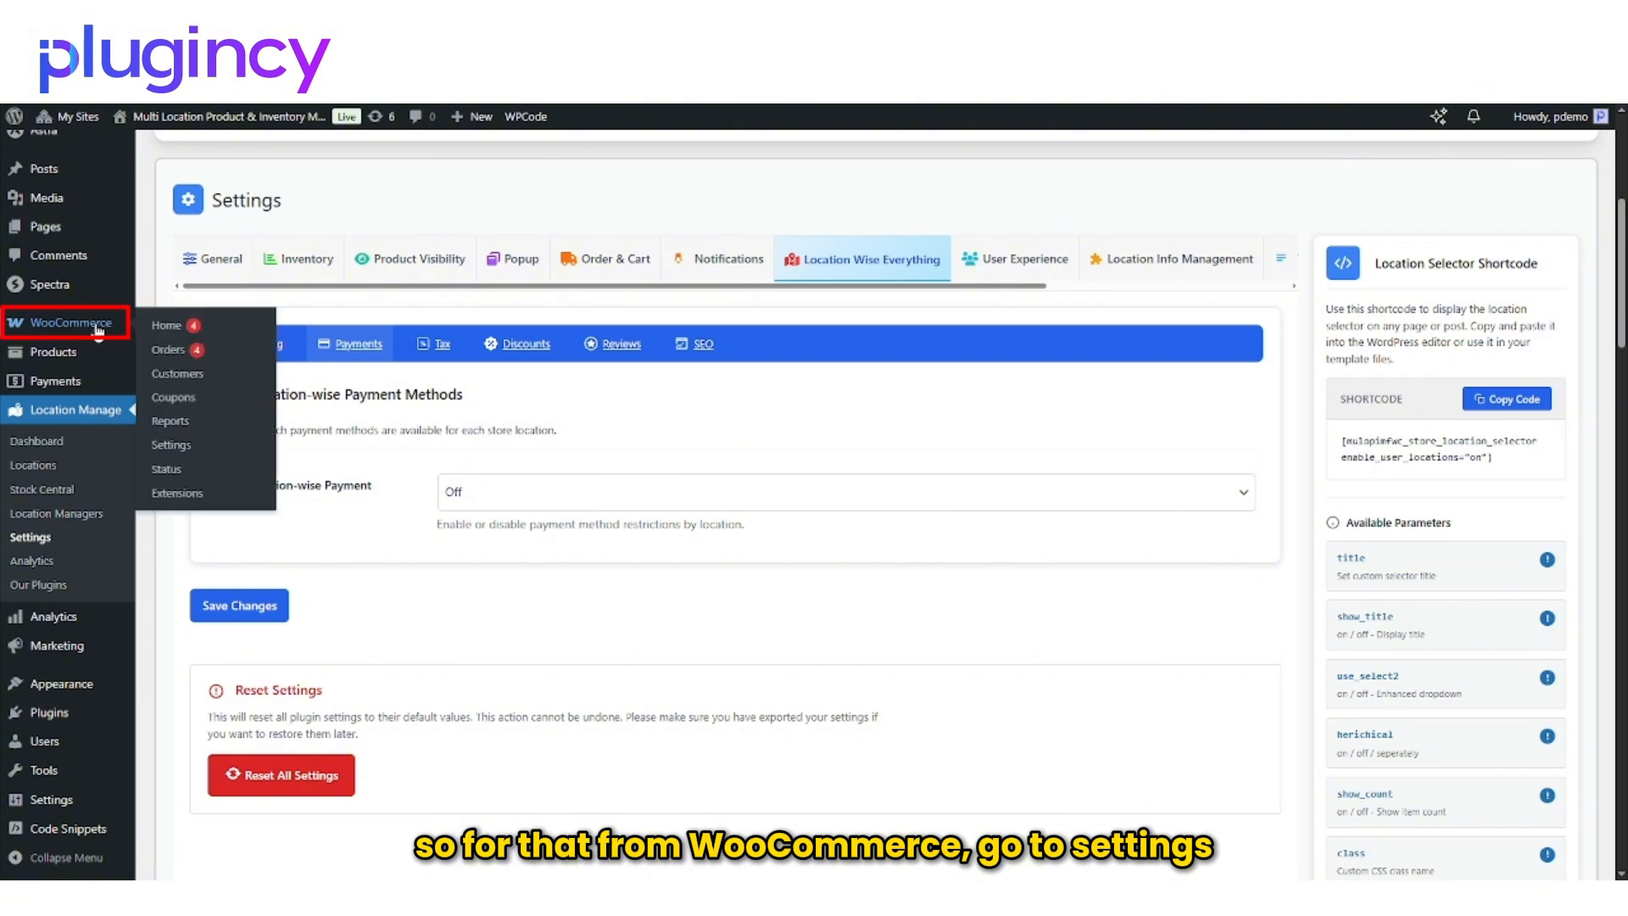
pyautogui.click(198, 444)
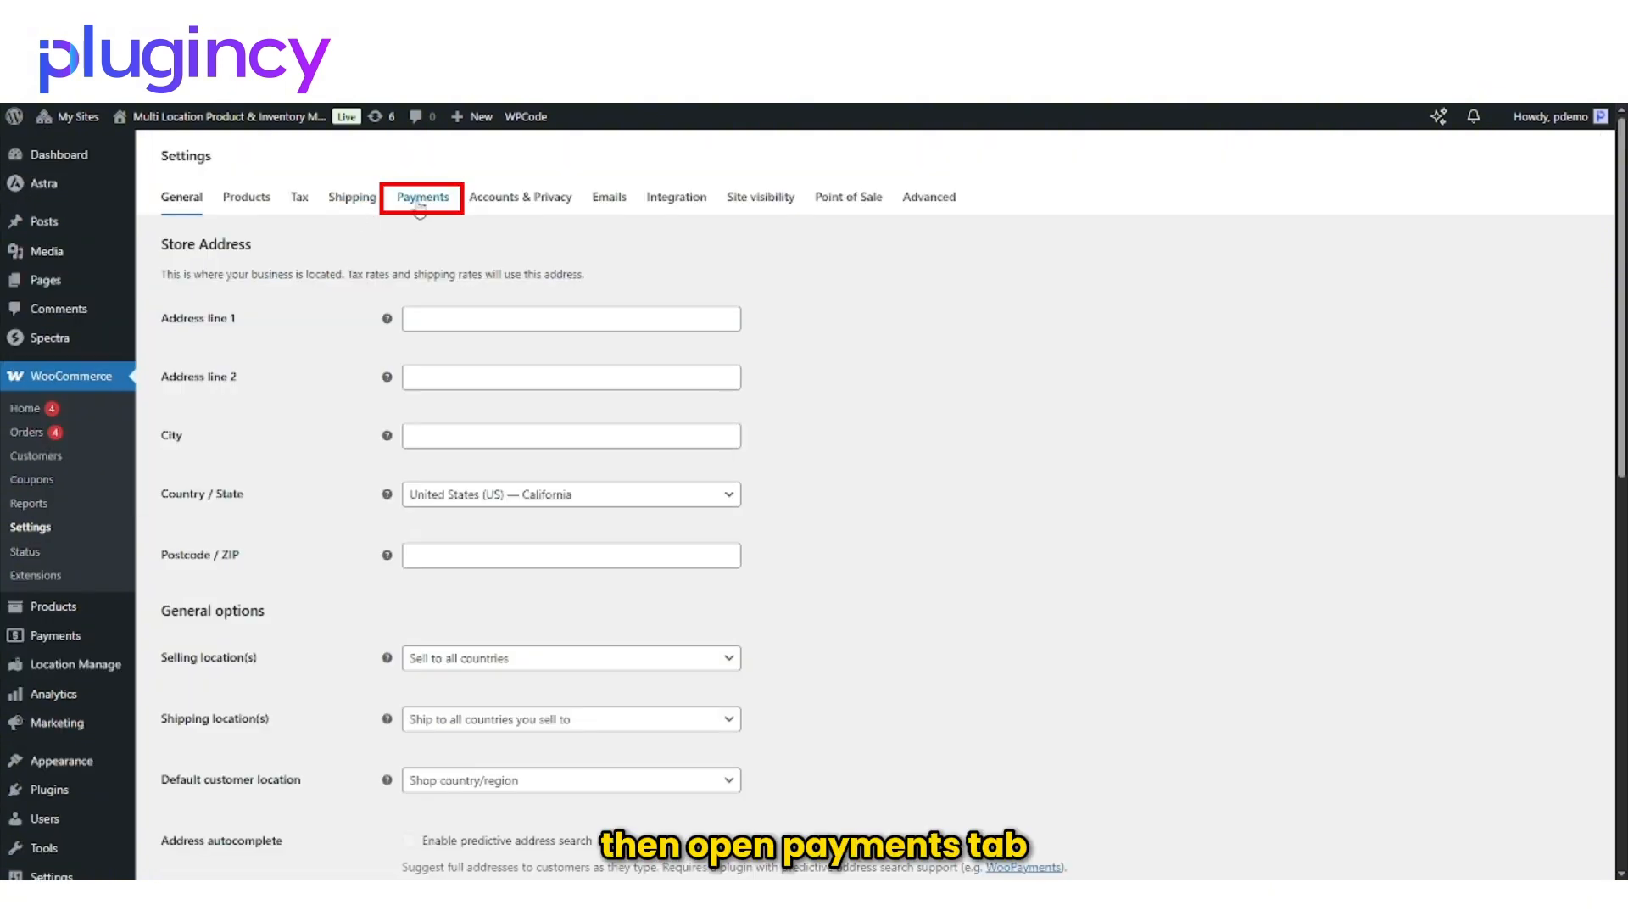
pyautogui.click(422, 198)
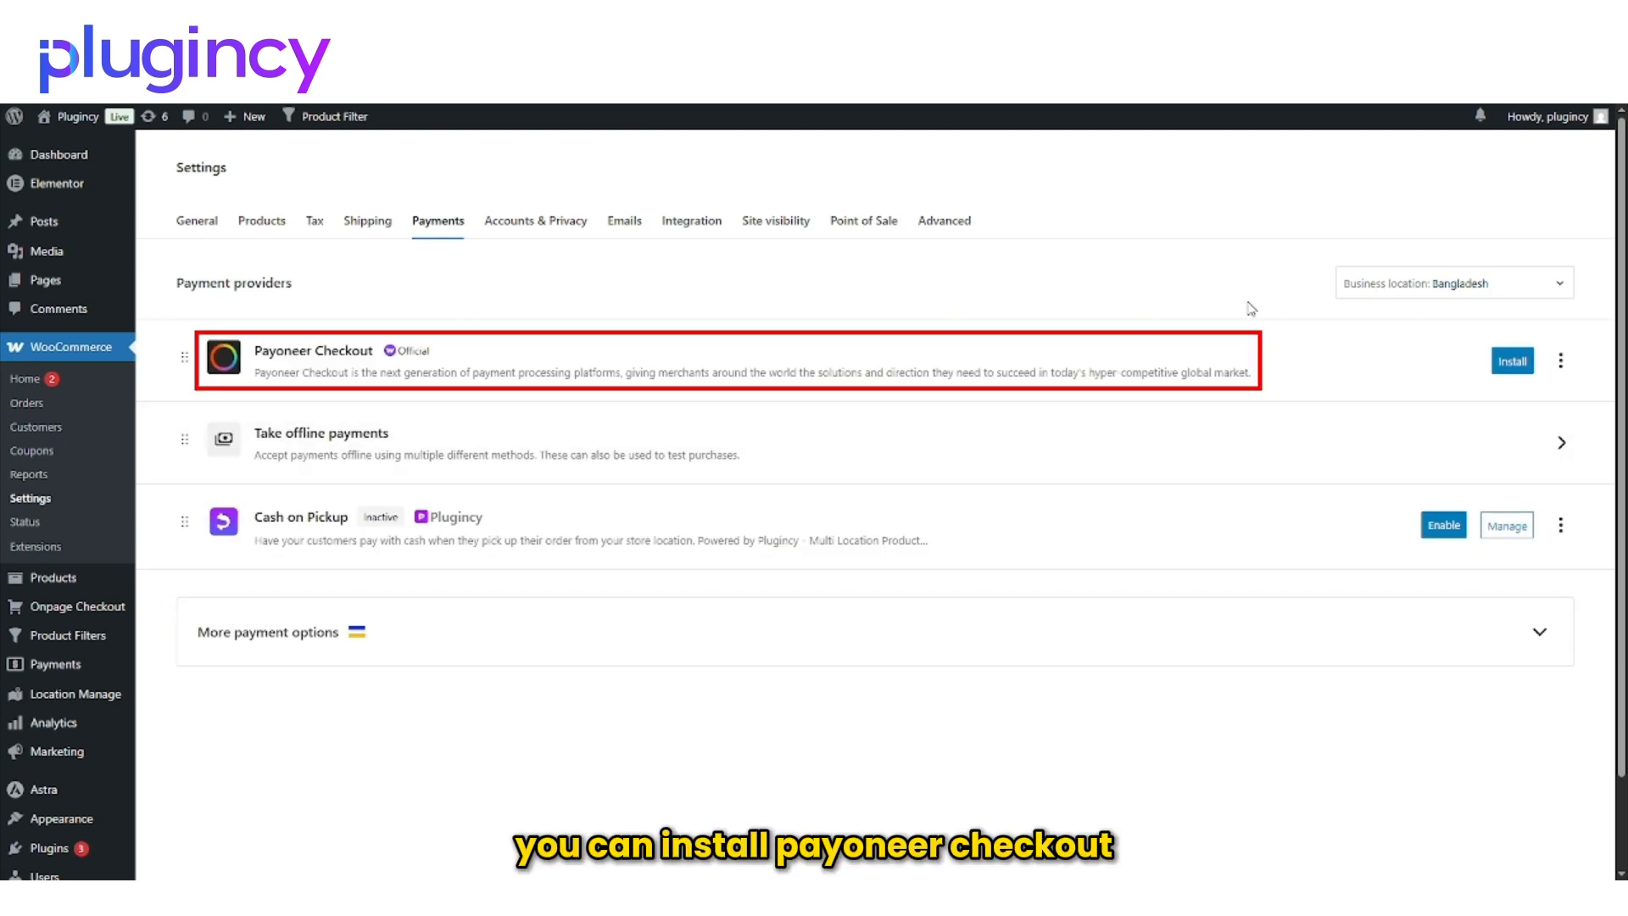
pyautogui.click(611, 446)
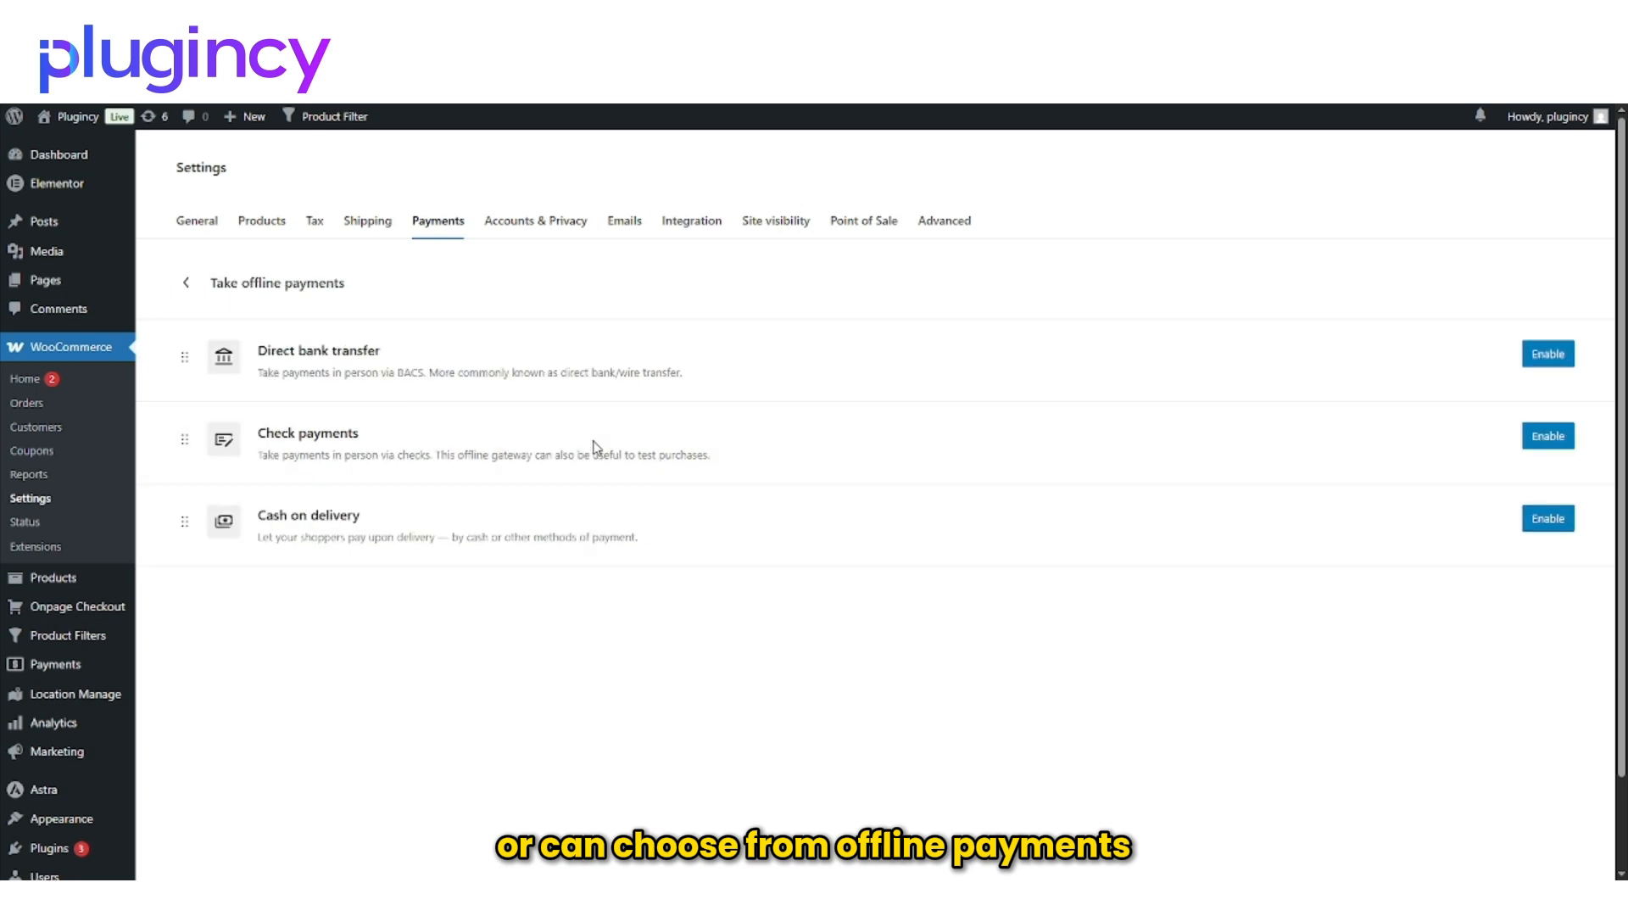
pyautogui.click(188, 283)
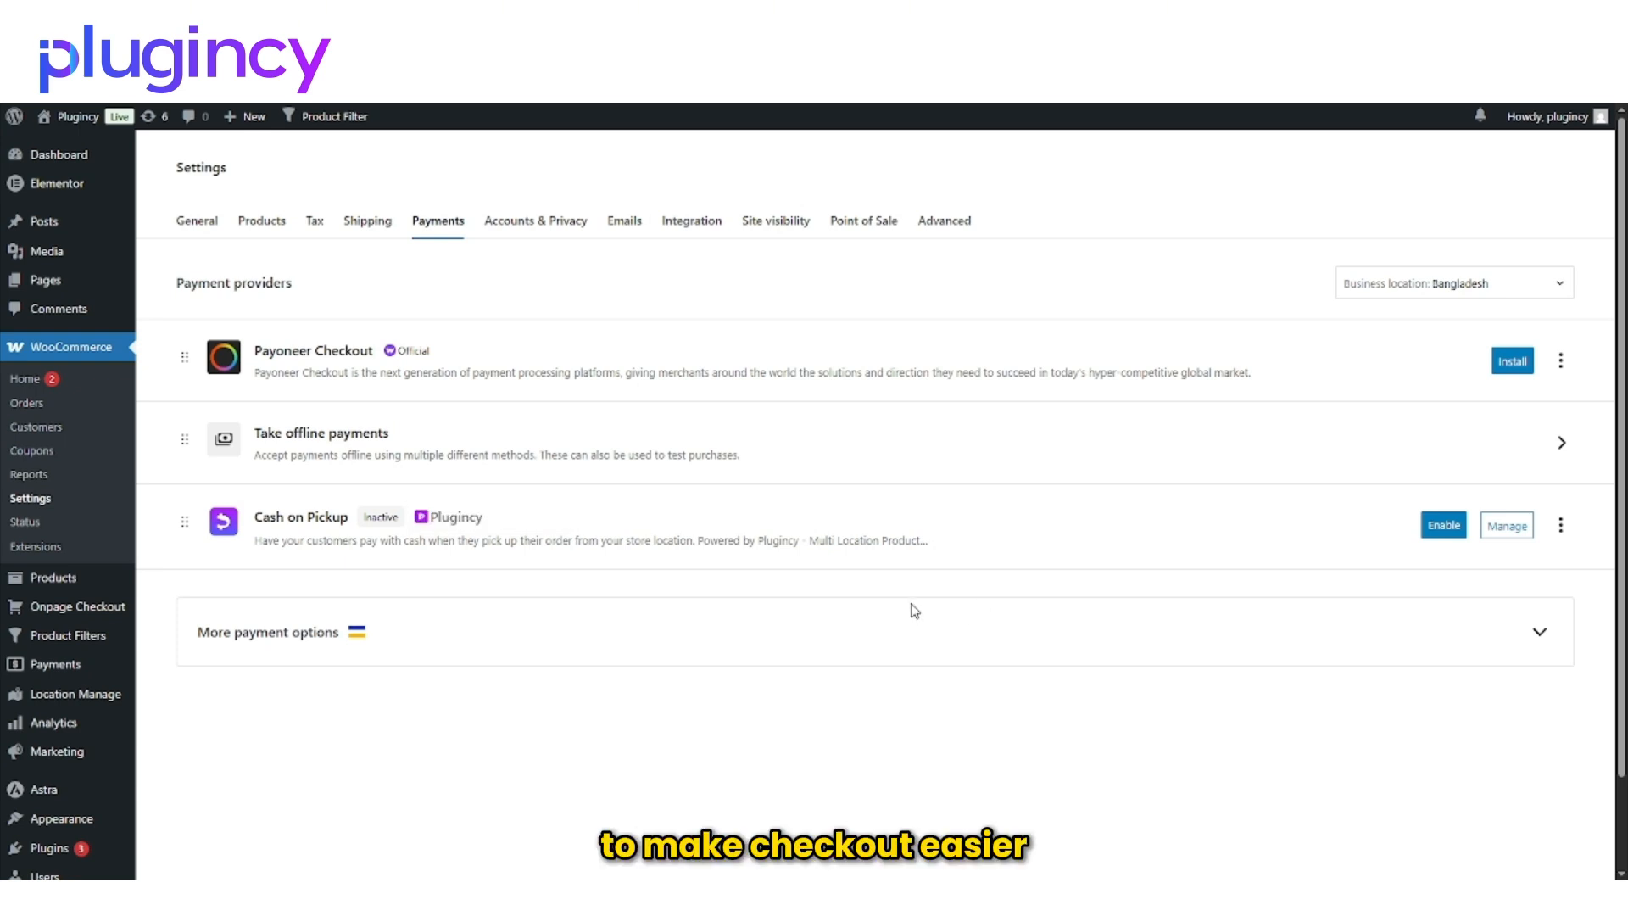
# - Enable the Cash on Pickup payment method and open its management settings
pyautogui.click(1455, 527)
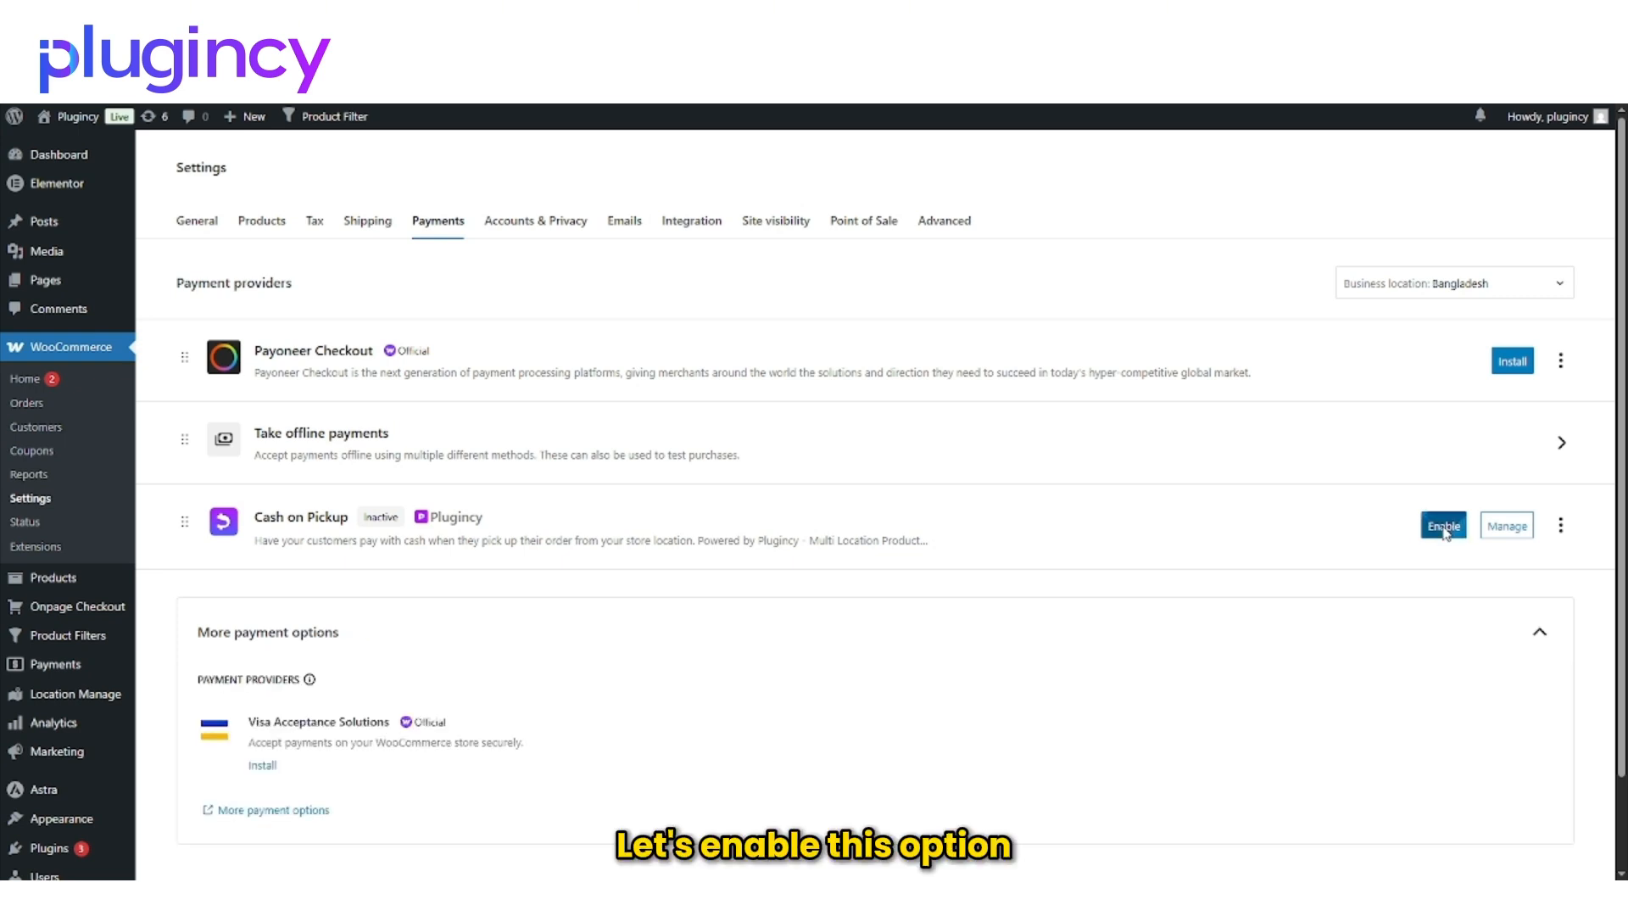
pyautogui.click(1487, 531)
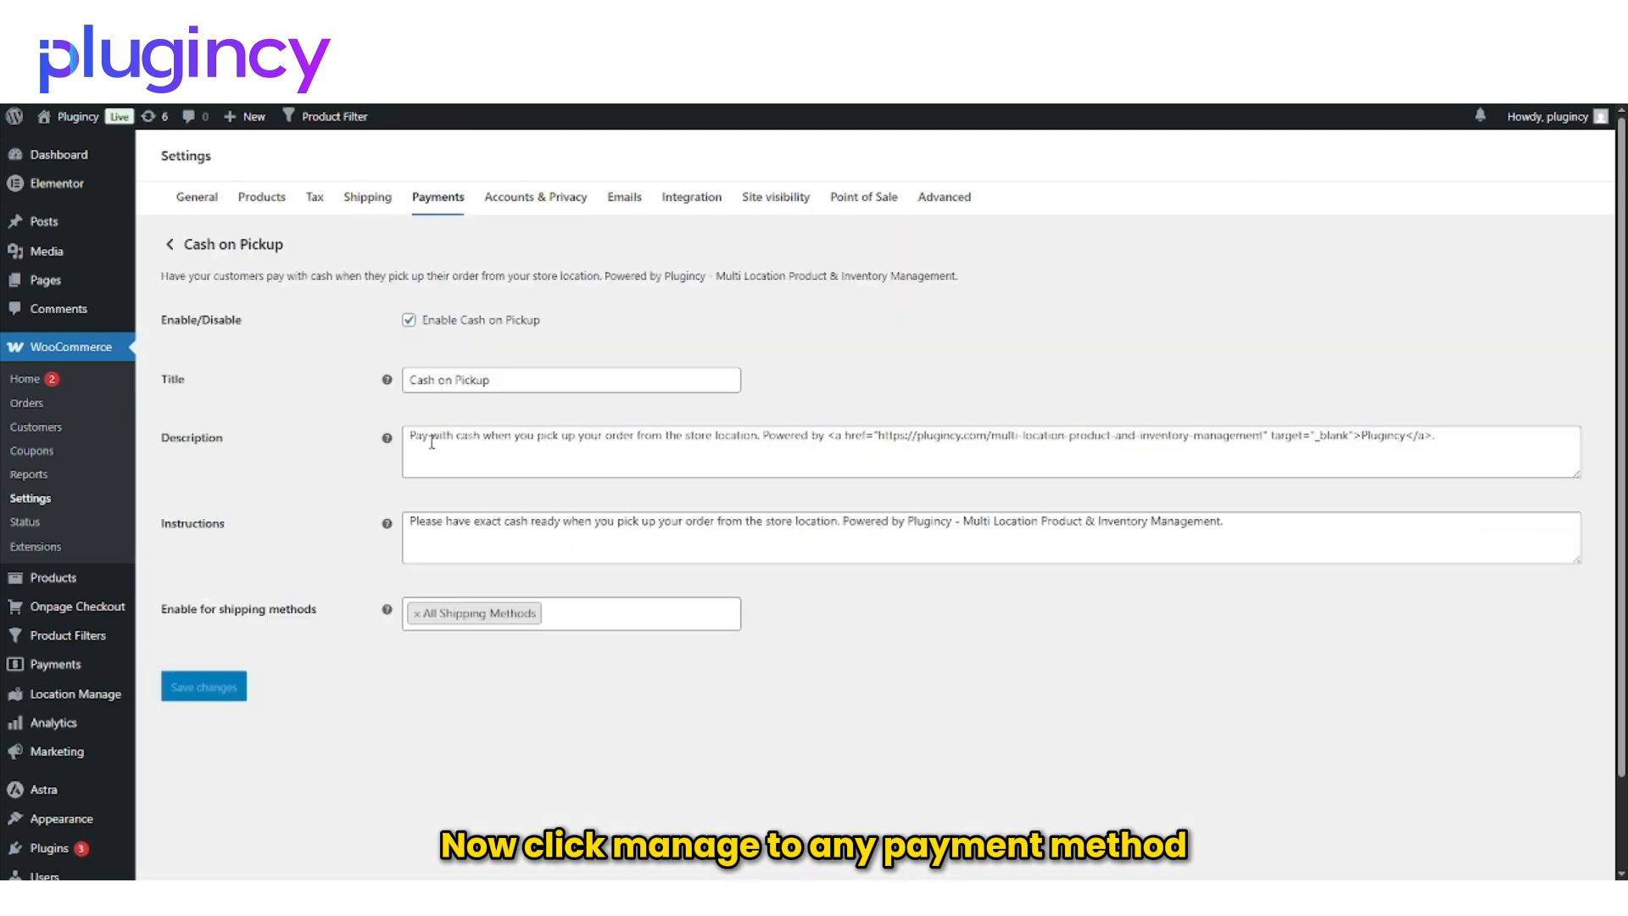
# - Review the title, description, instructions and shipping method fields of the Cash on Pickup settings
pyautogui.click(517, 374)
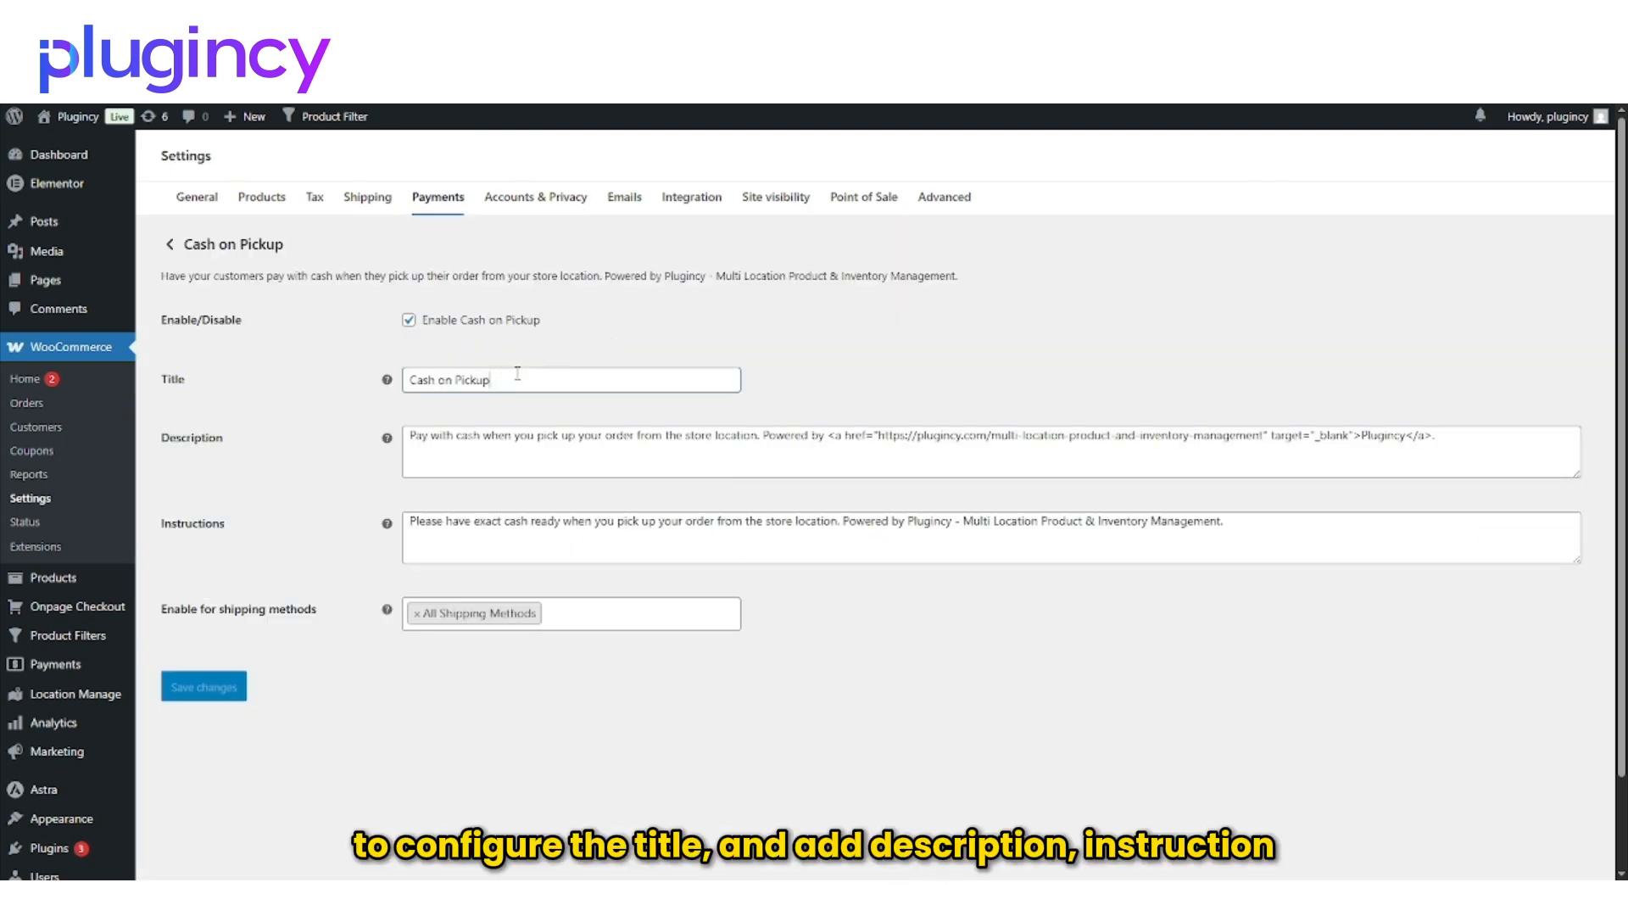
pyautogui.click(541, 469)
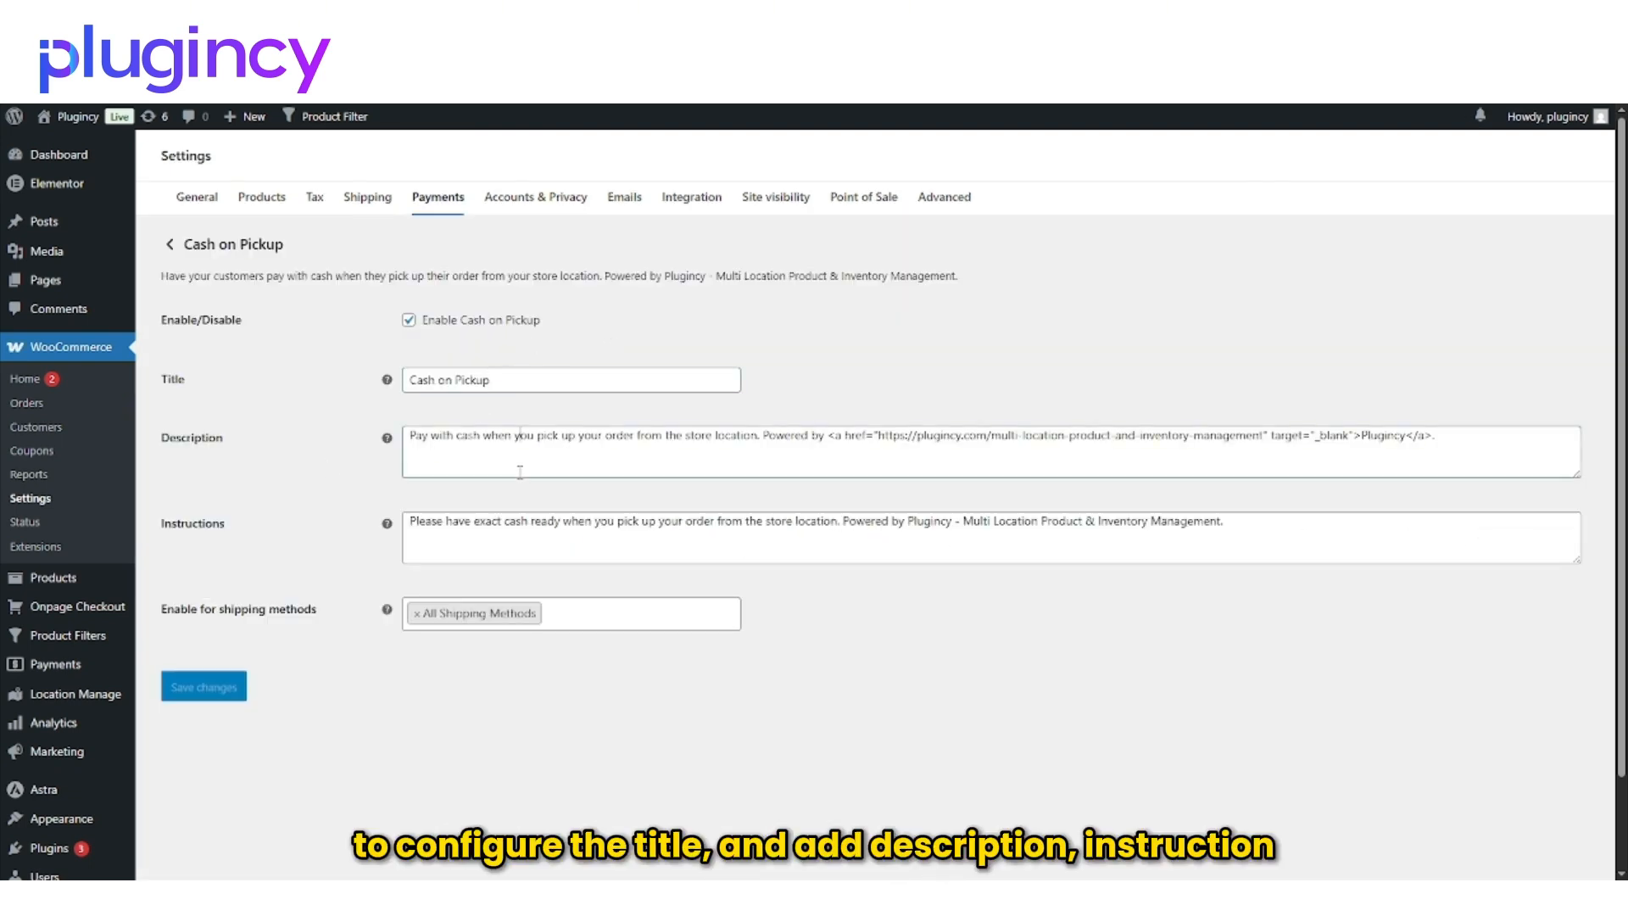
pyautogui.click(518, 537)
pyautogui.click(593, 612)
pyautogui.click(595, 612)
pyautogui.click(593, 612)
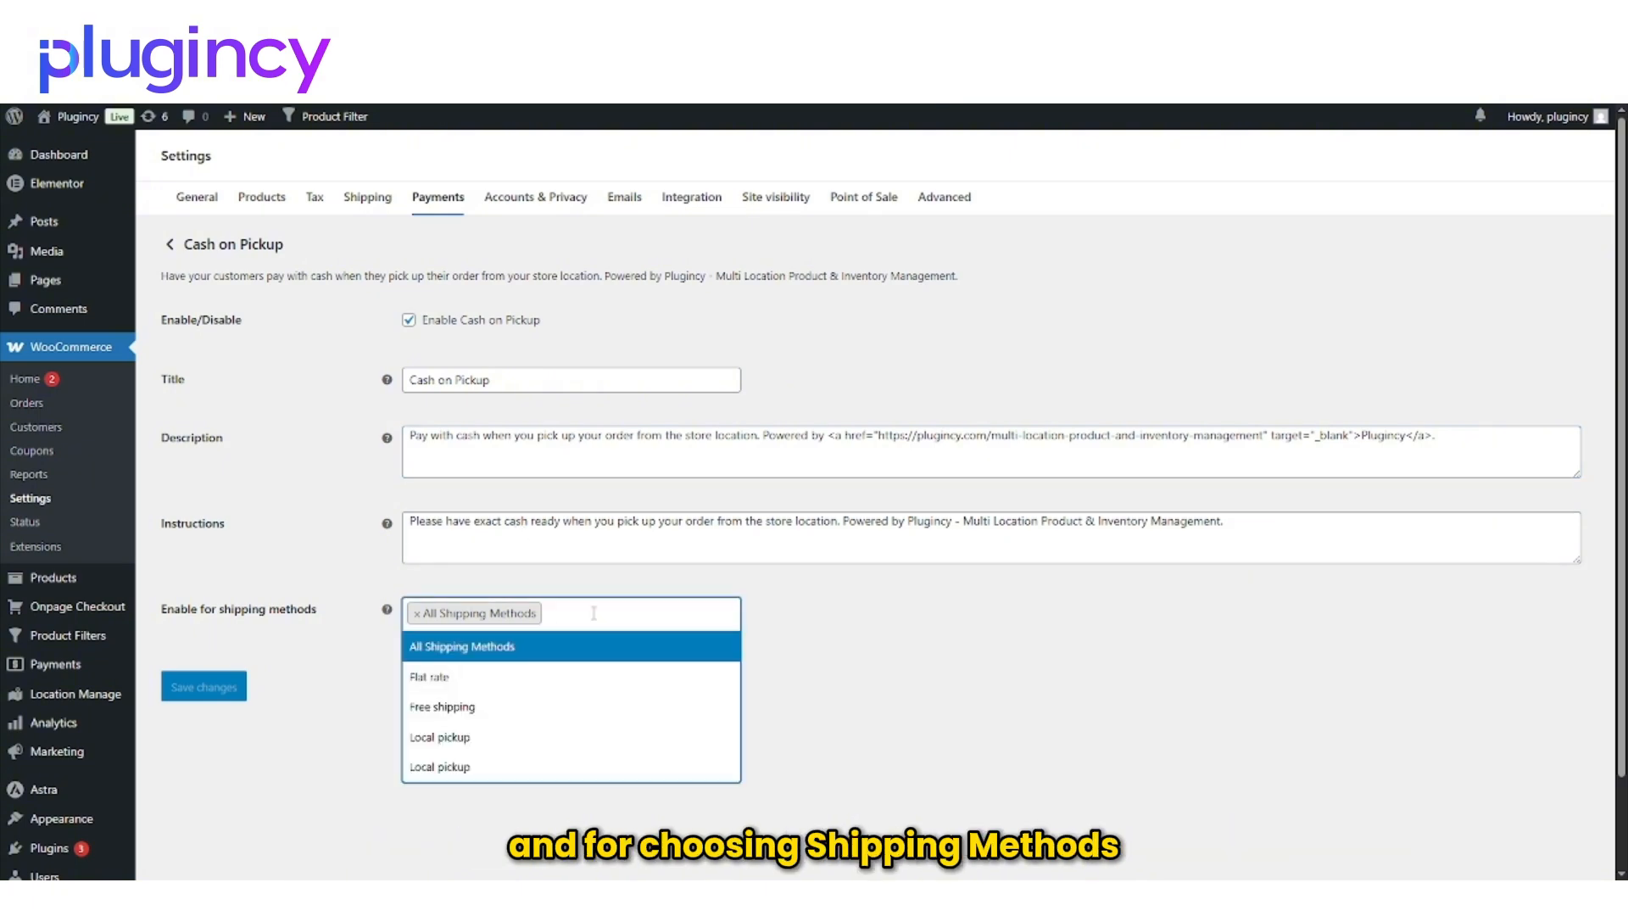
pyautogui.click(593, 612)
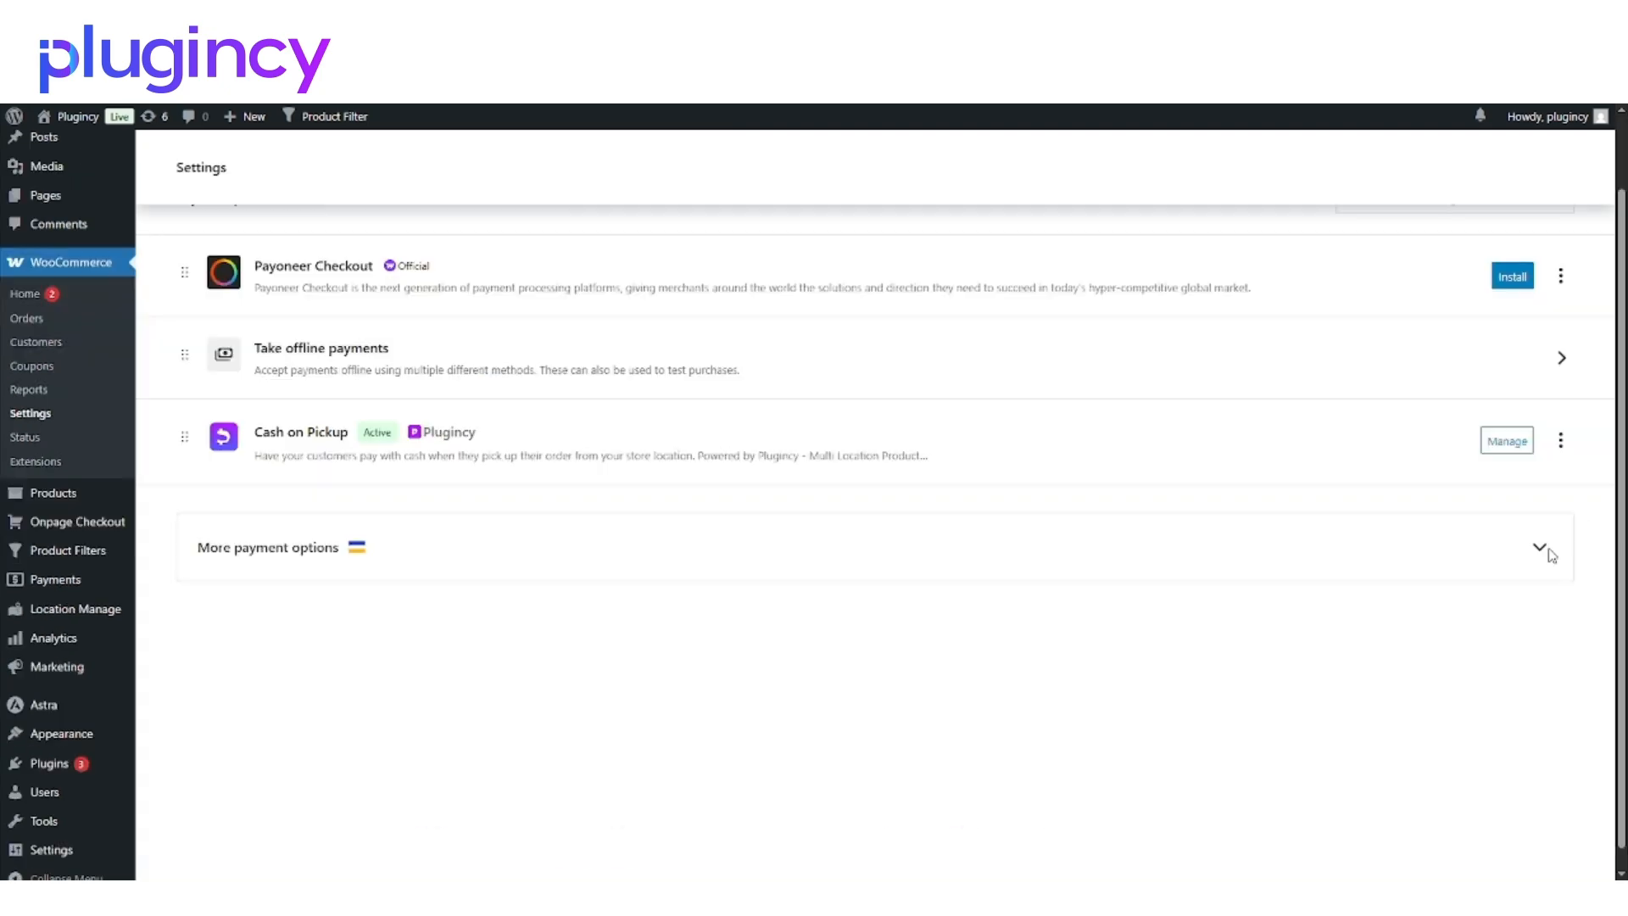
# - Expand the additional payment options for the store and browse further payment extensions
pyautogui.click(1540, 551)
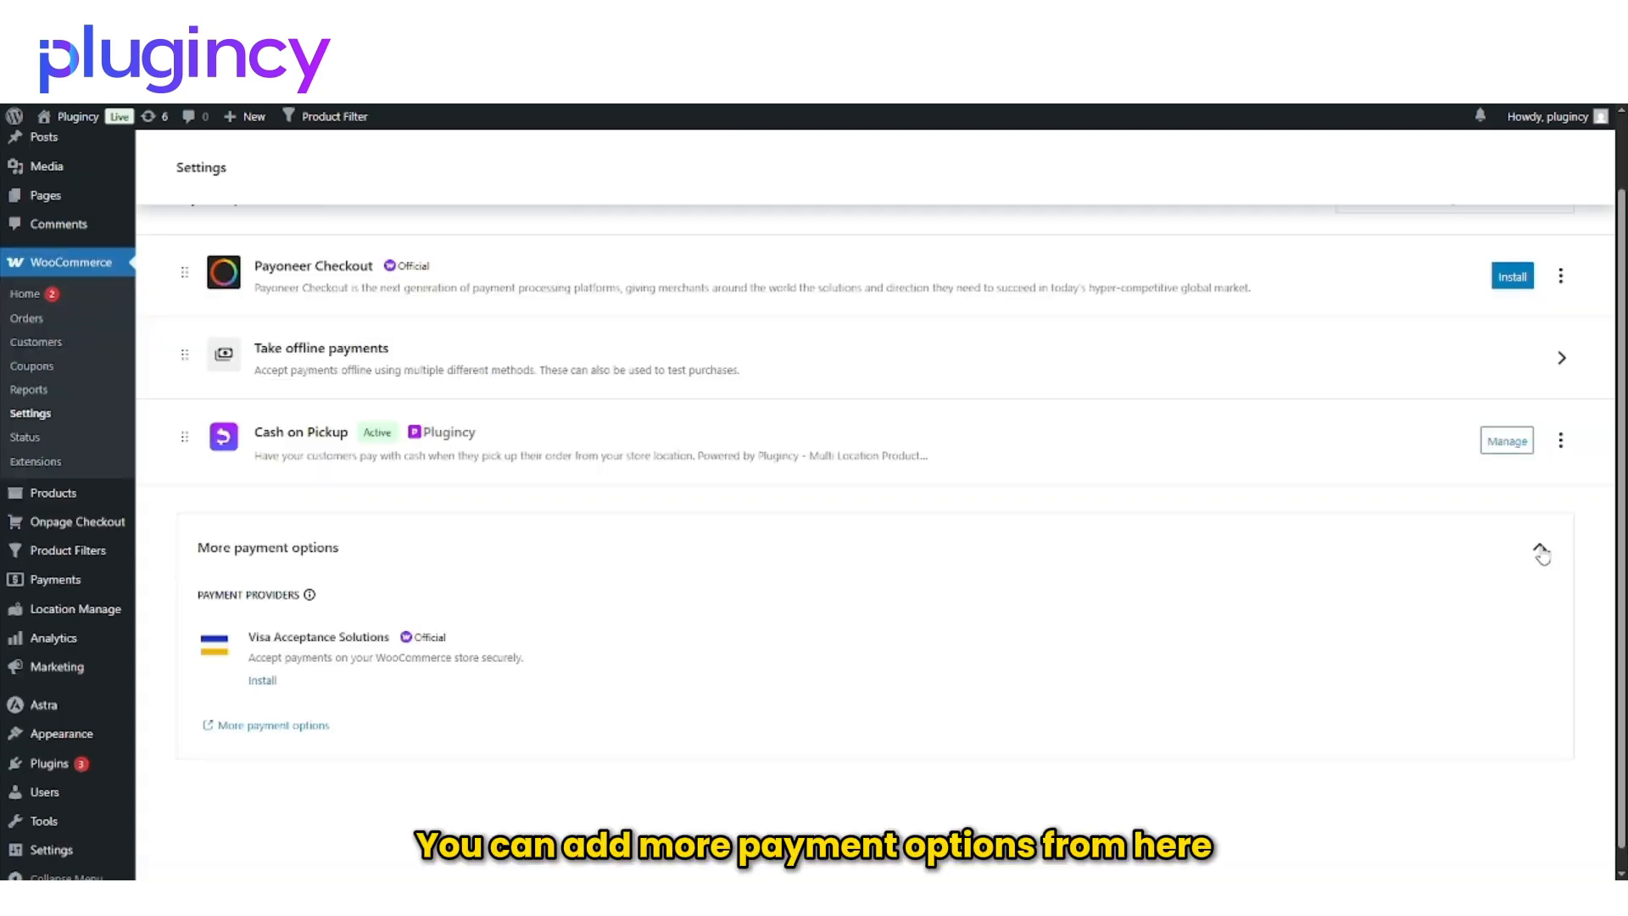
pyautogui.click(273, 725)
pyautogui.scroll(-8, 869, 615)
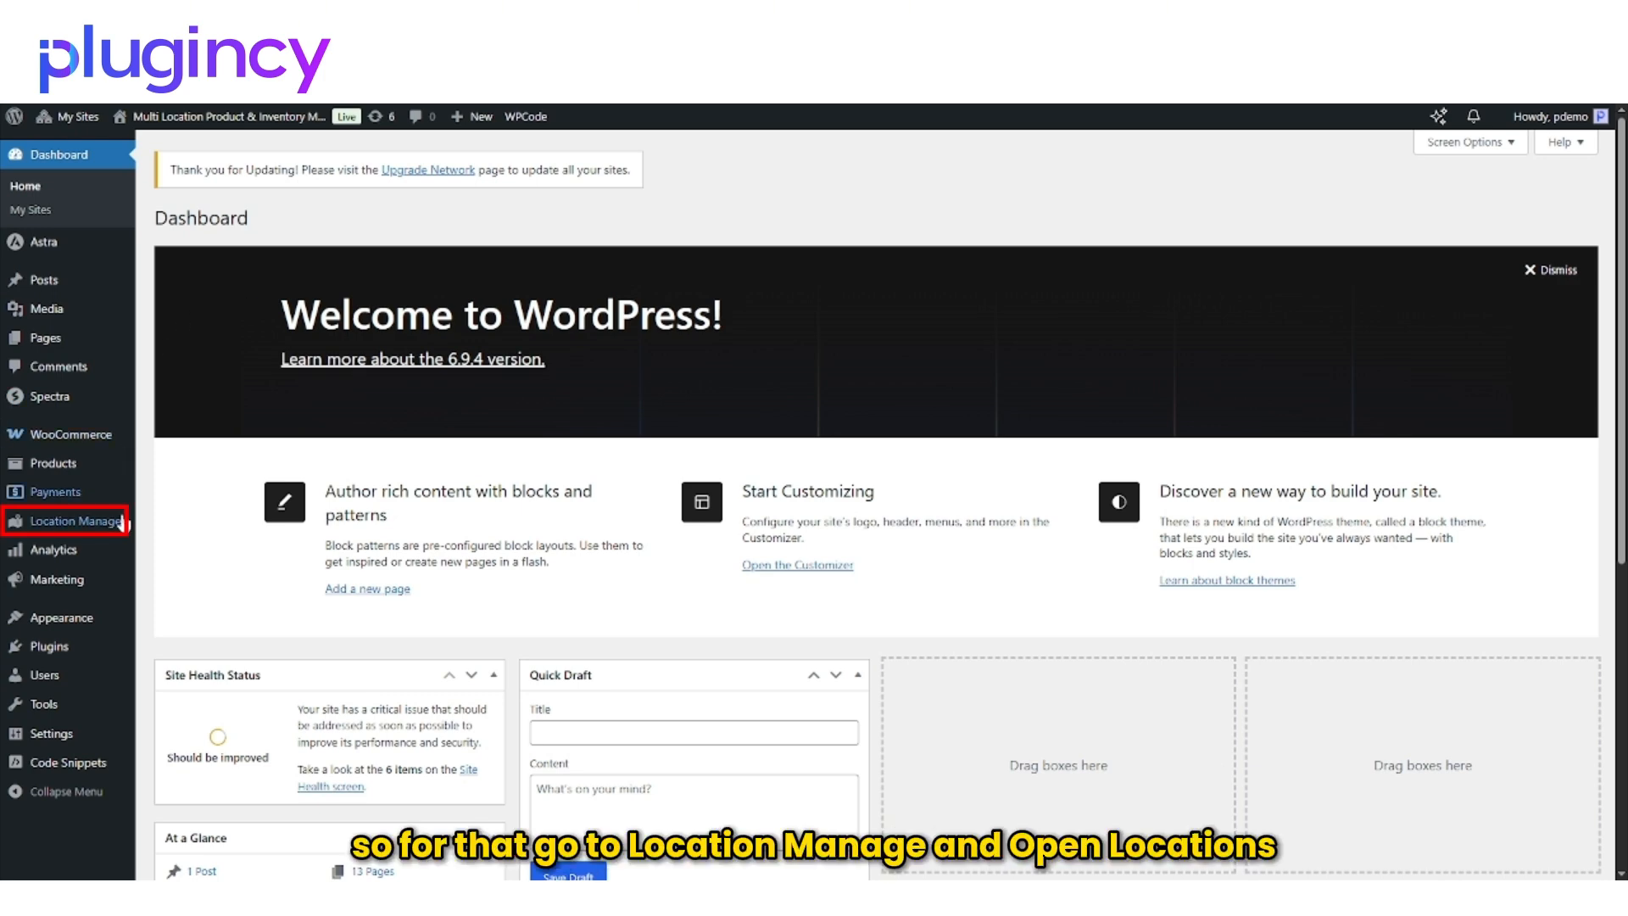
# - Open the existing Japan location for editing from the Location Manage locations list
pyautogui.moveTo(121, 530)
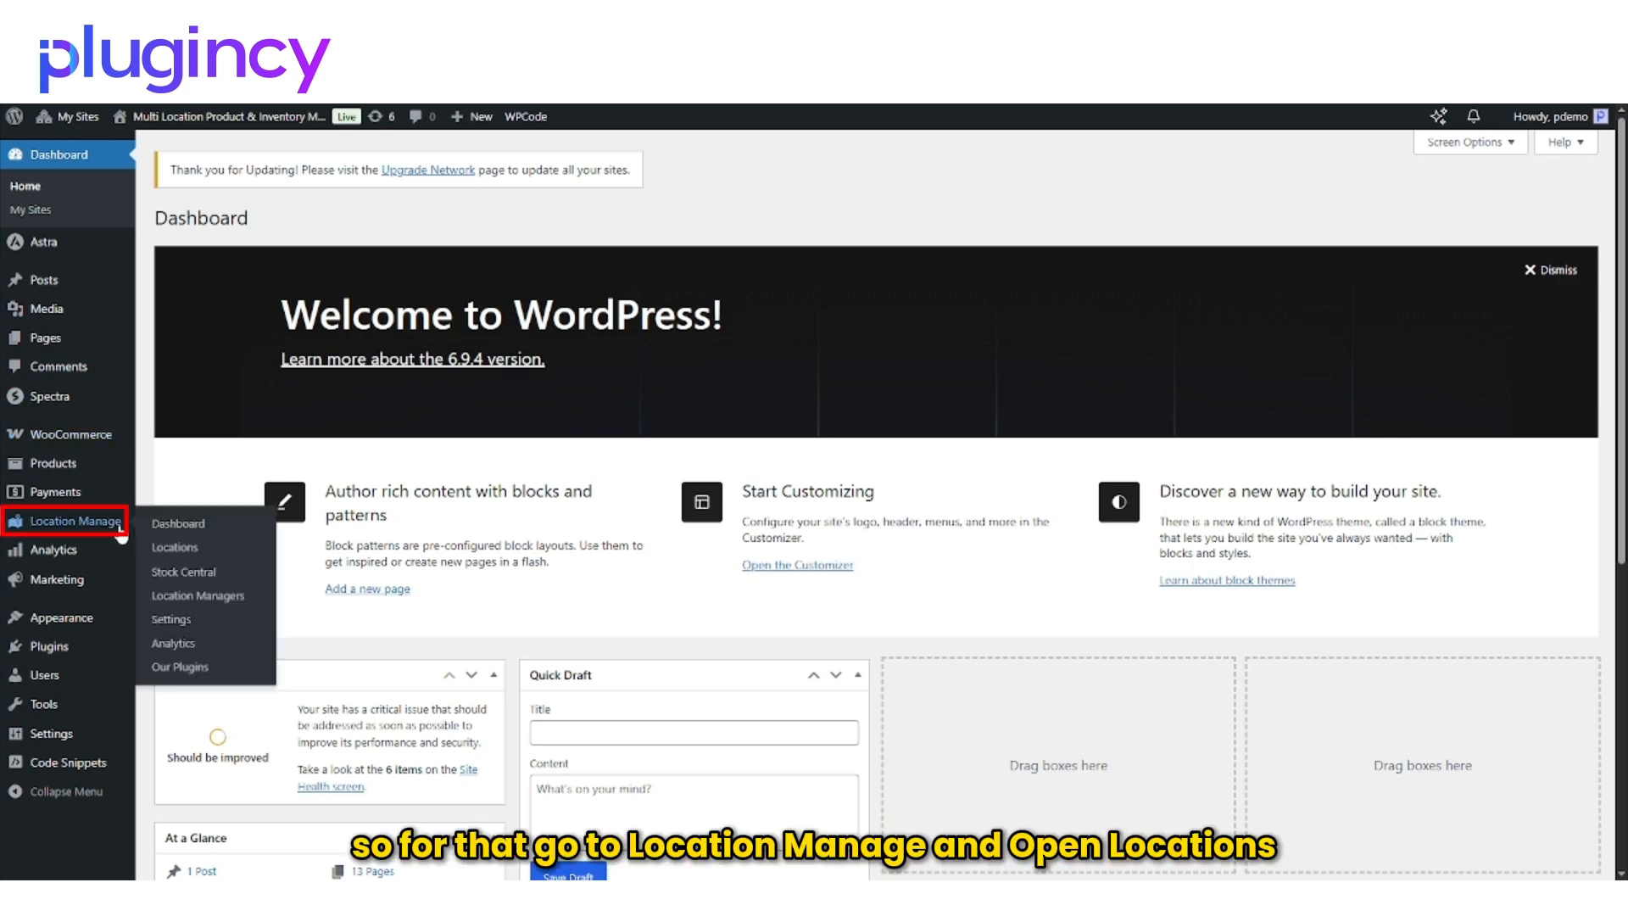
pyautogui.click(174, 548)
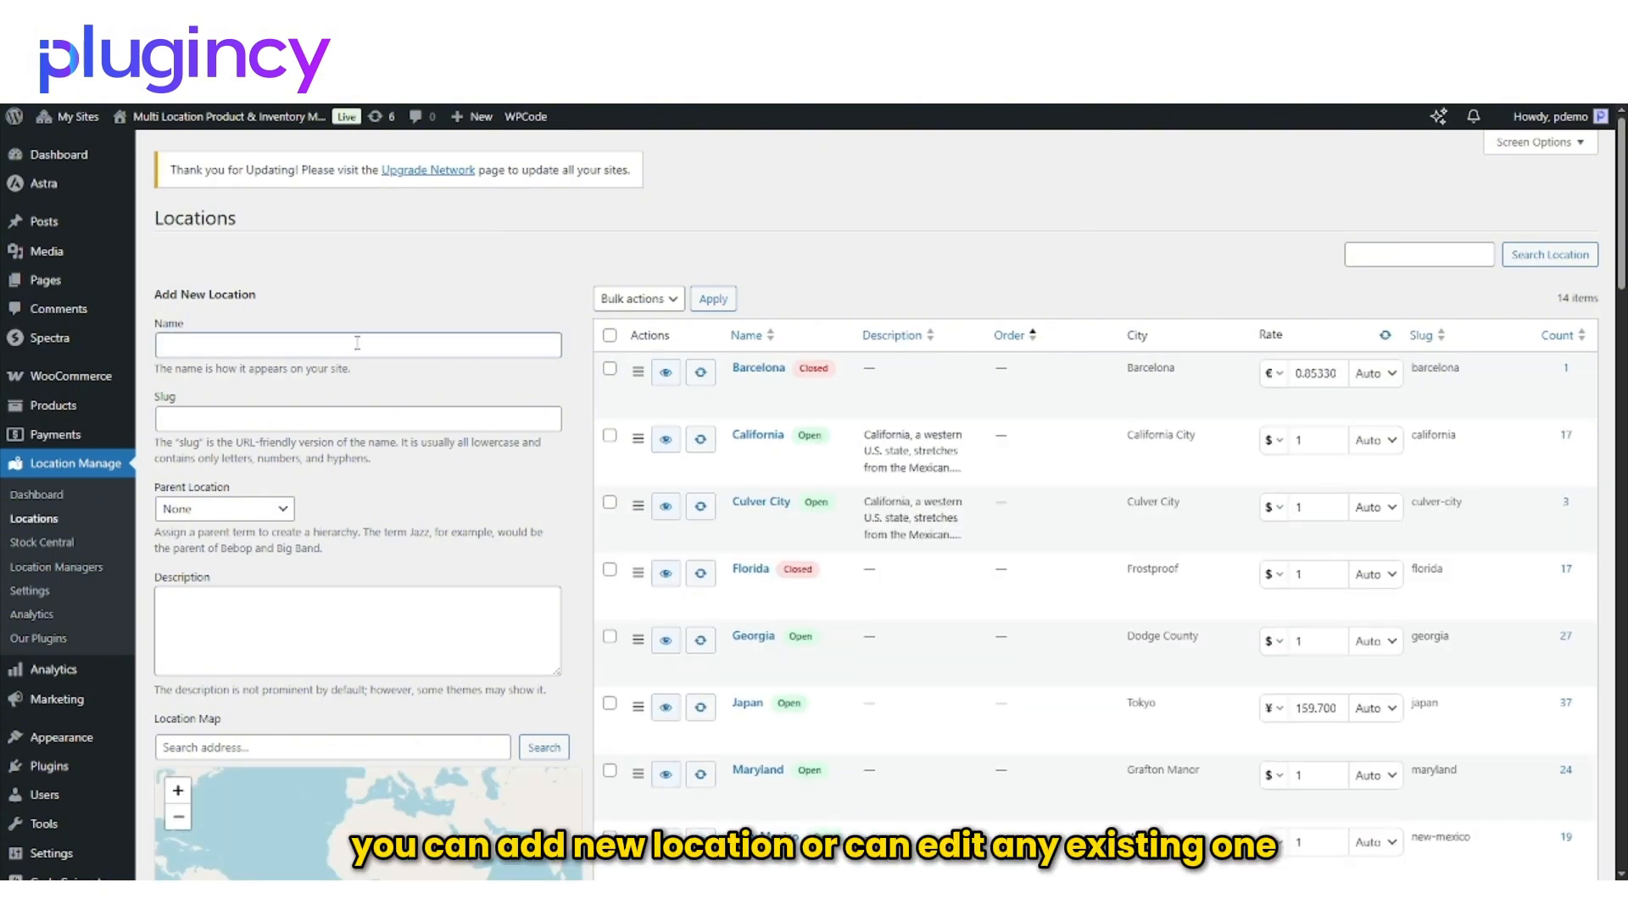
pyautogui.moveTo(744, 419)
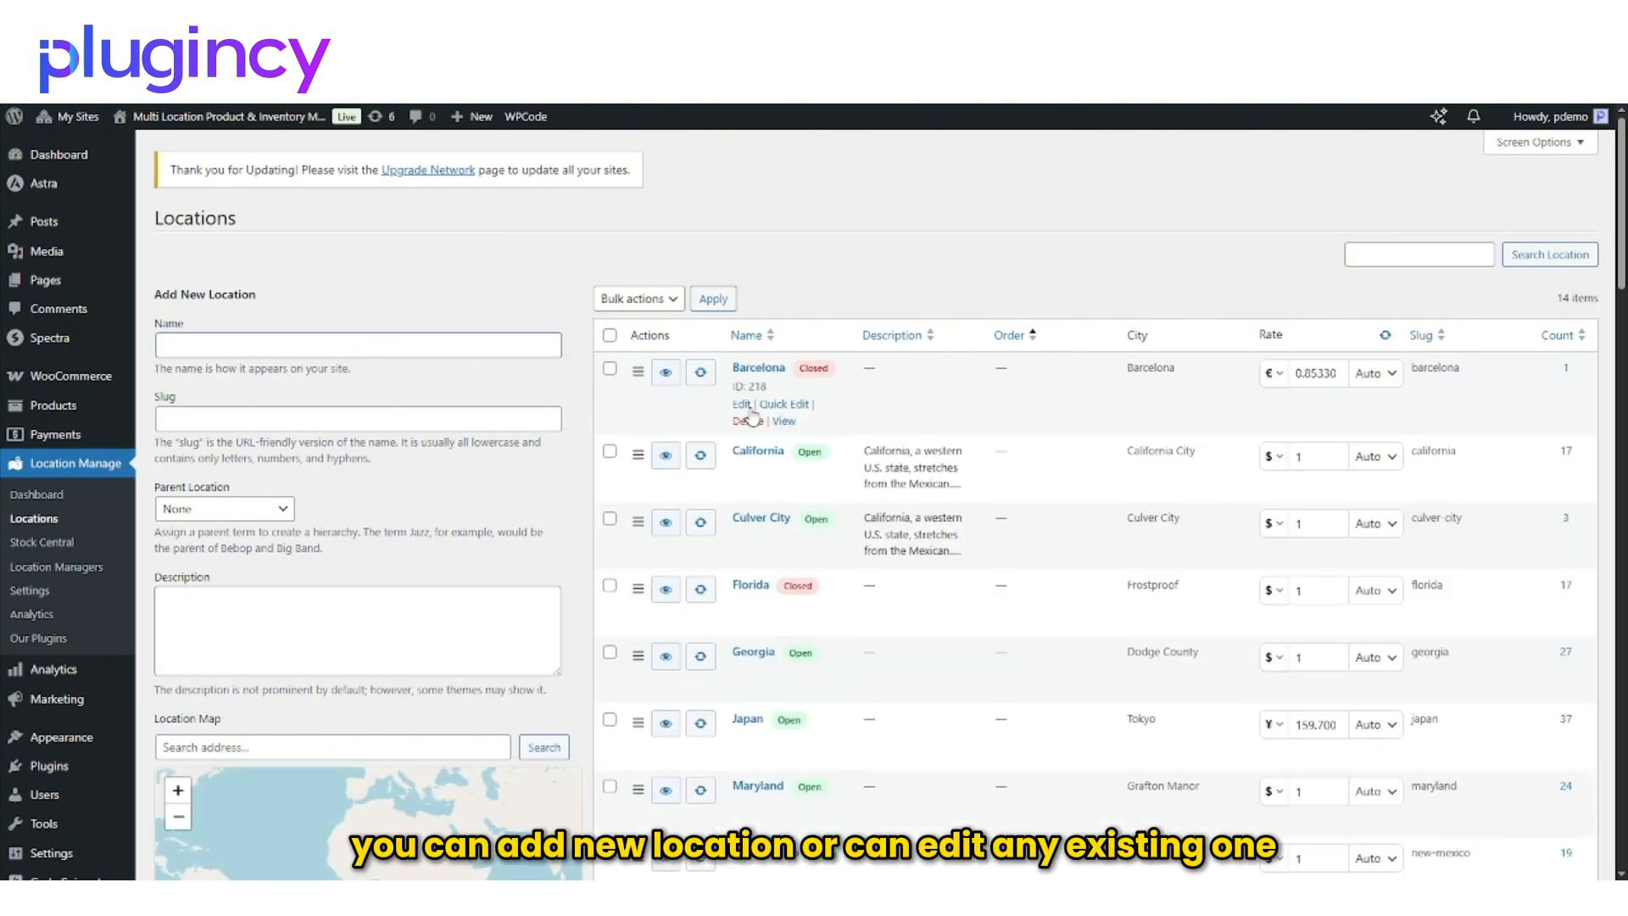
pyautogui.scroll(-4, 746, 419)
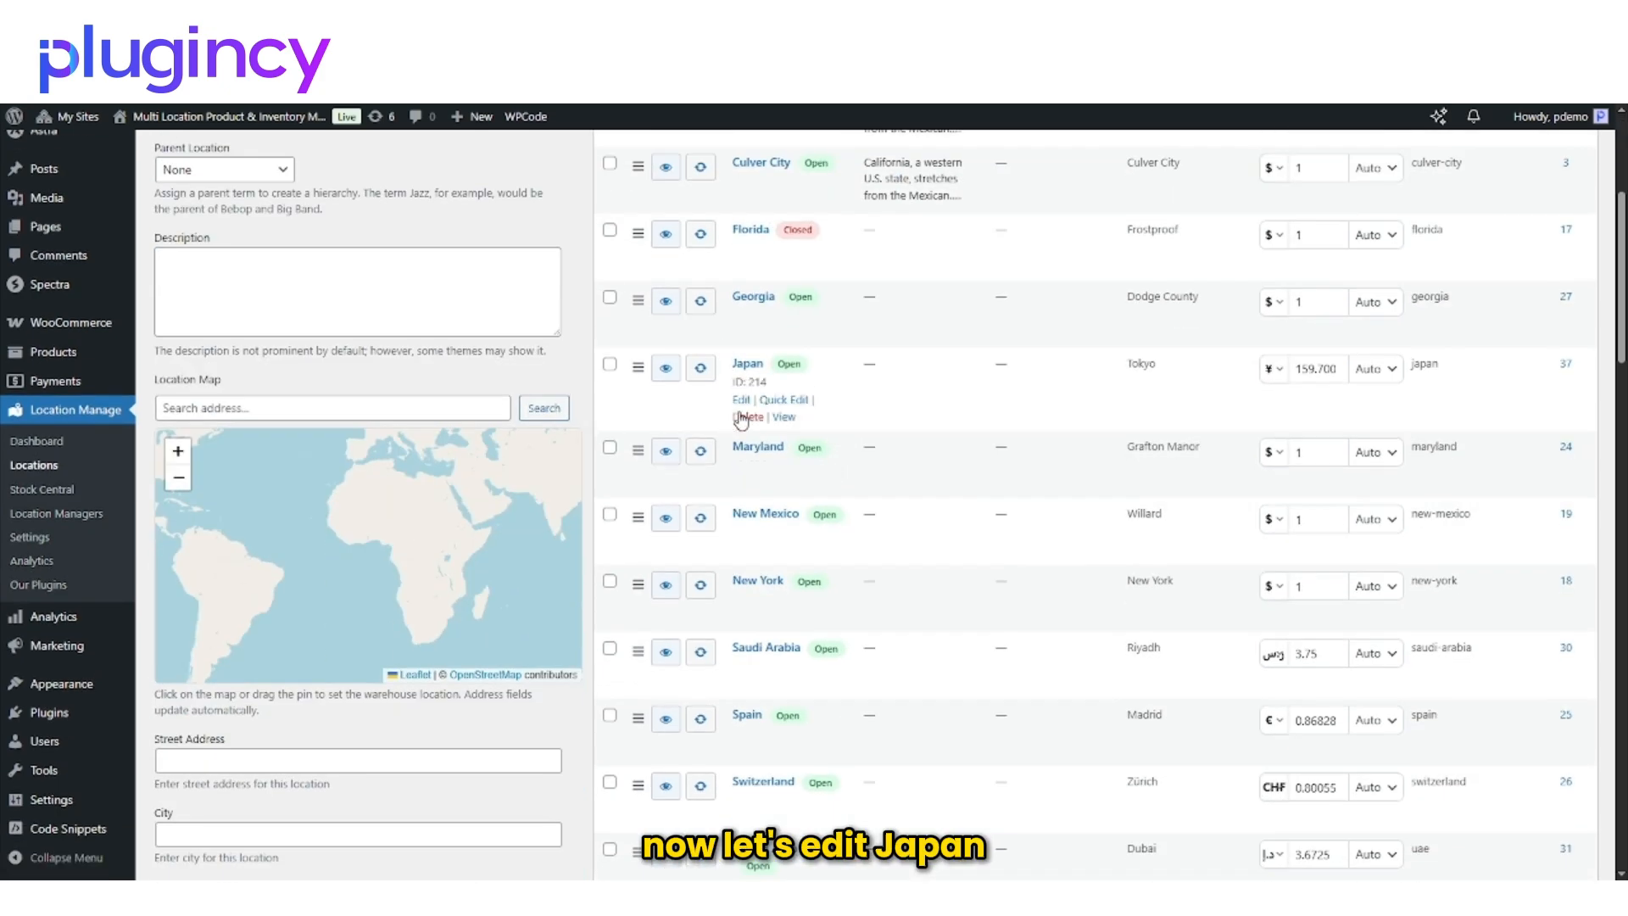
pyautogui.click(737, 401)
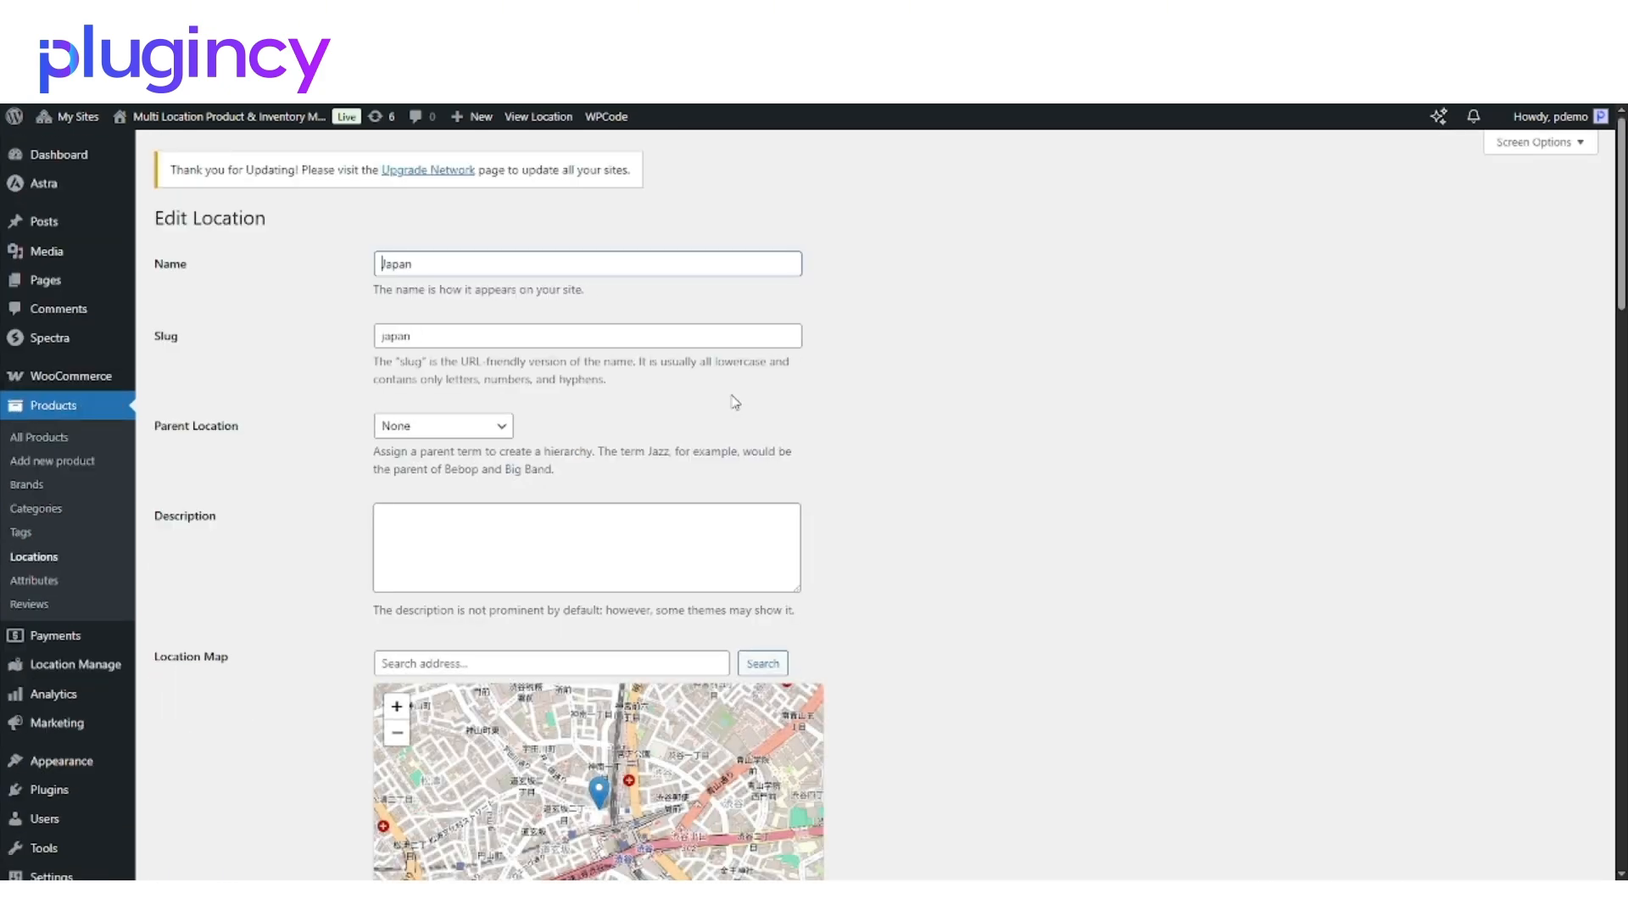
# - Assign Cash on delivery as the Japan location's payment method and update the location
pyautogui.scroll(-12, 543, 327)
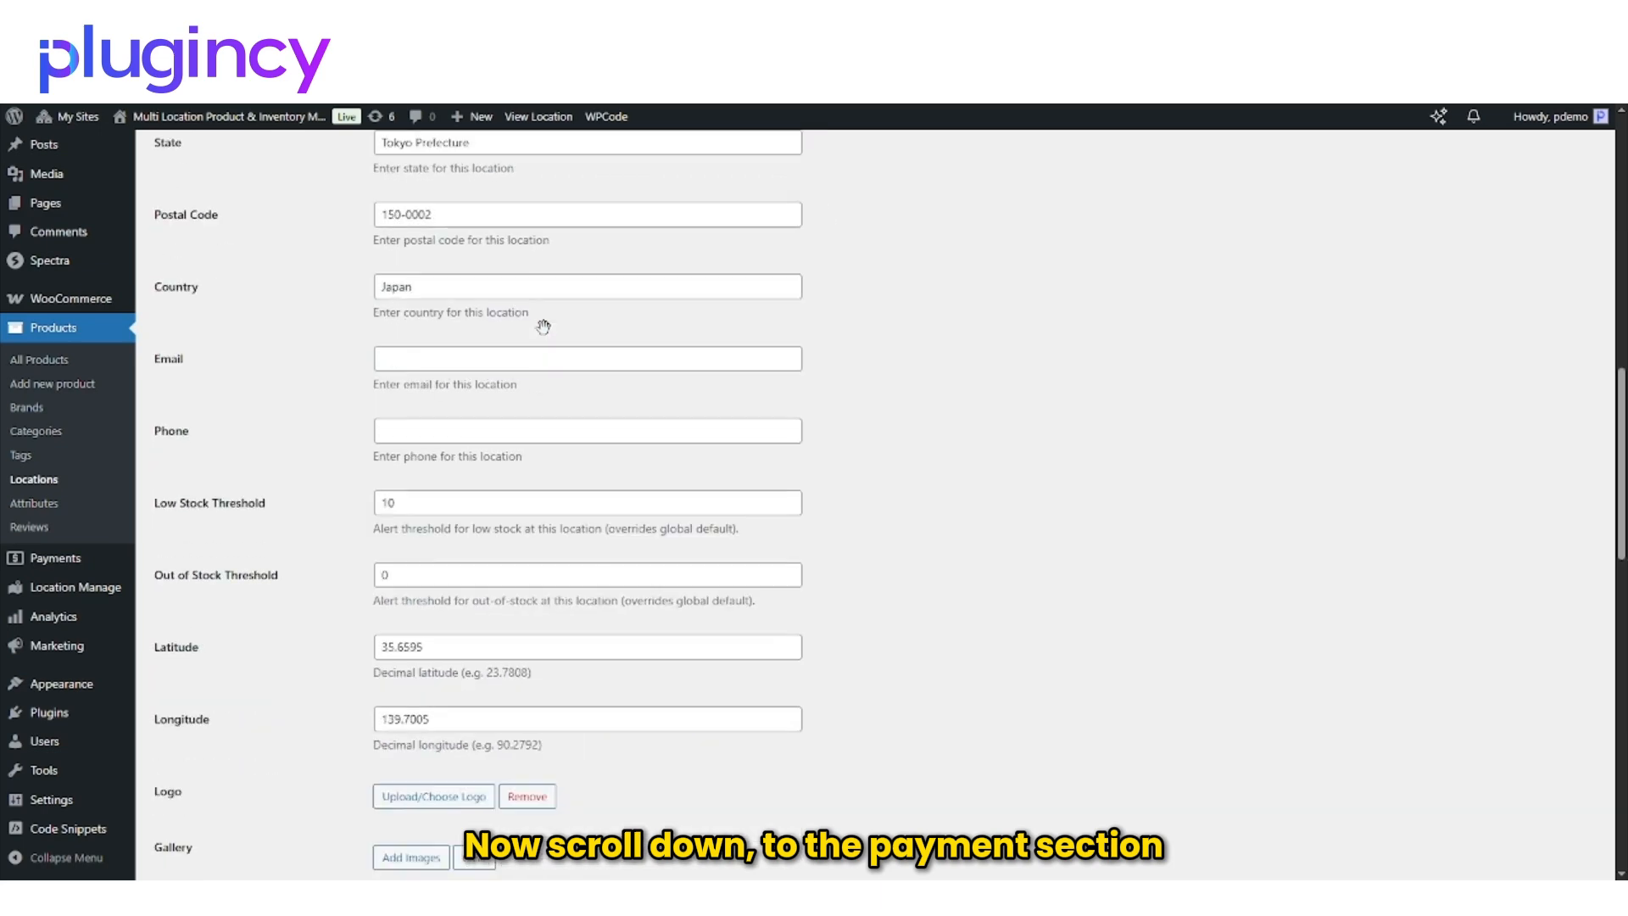
pyautogui.scroll(-11, 543, 326)
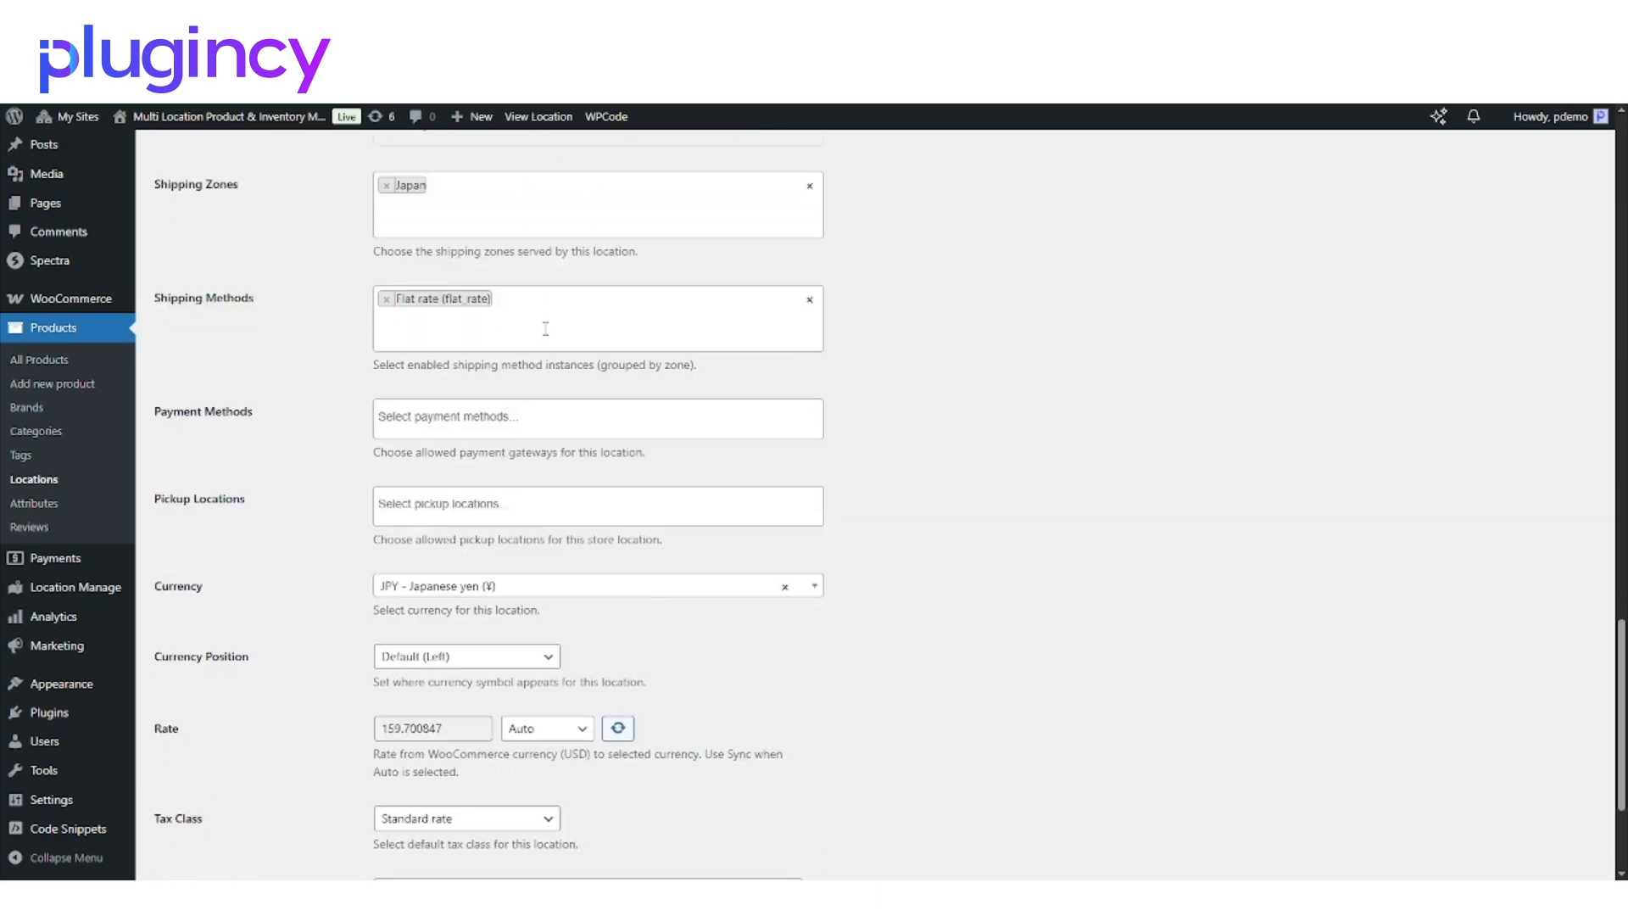
pyautogui.click(466, 420)
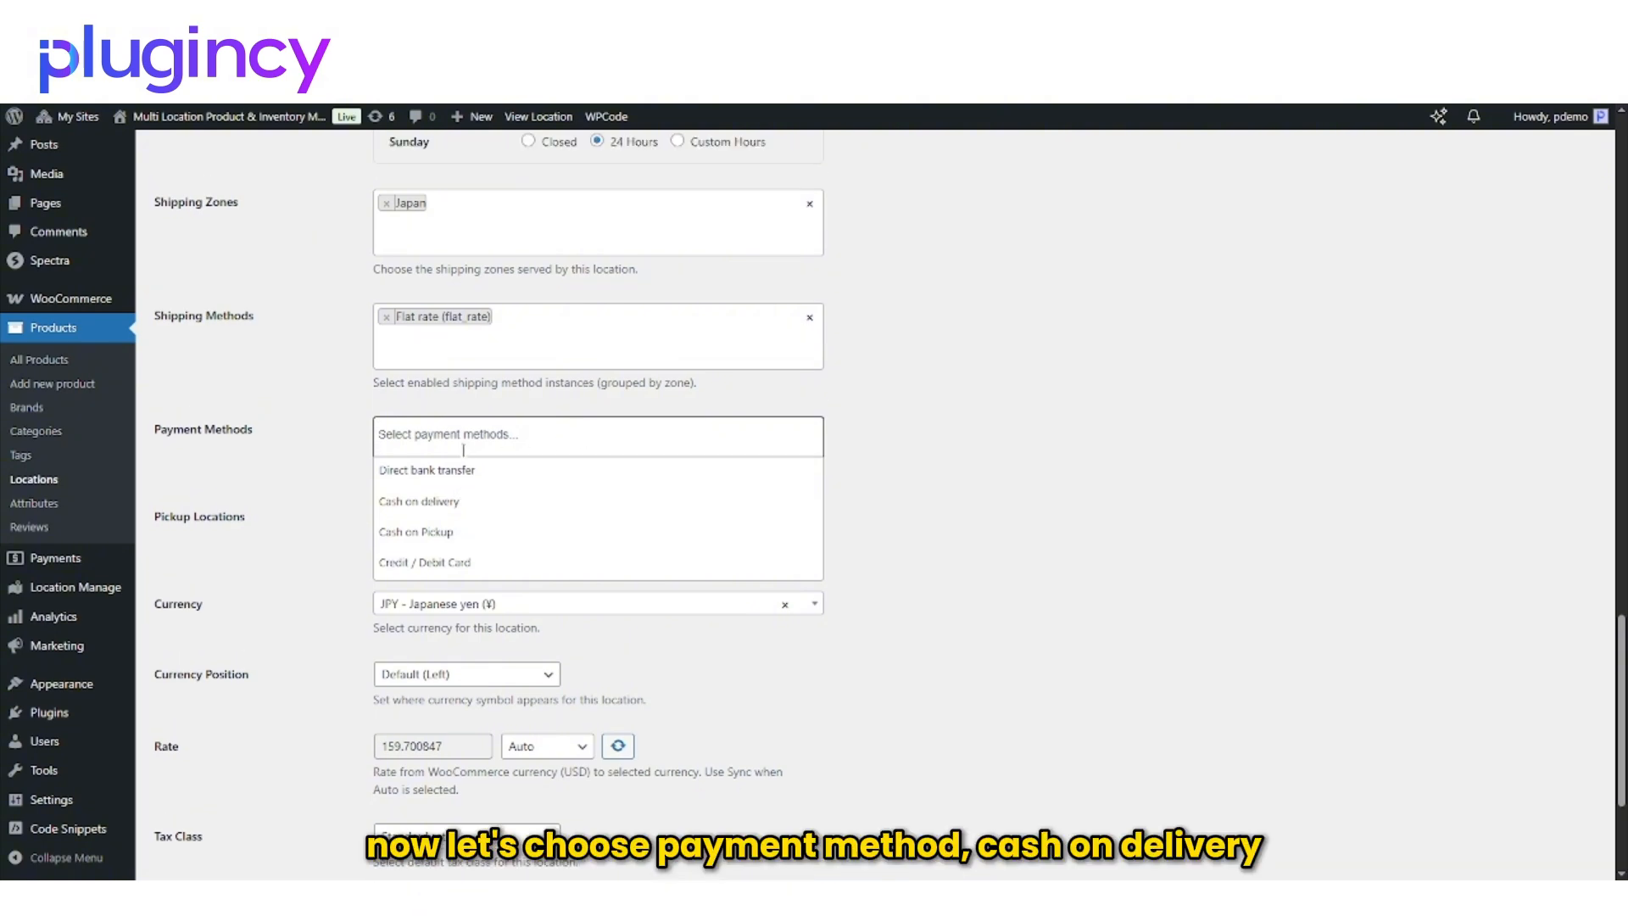
pyautogui.click(458, 500)
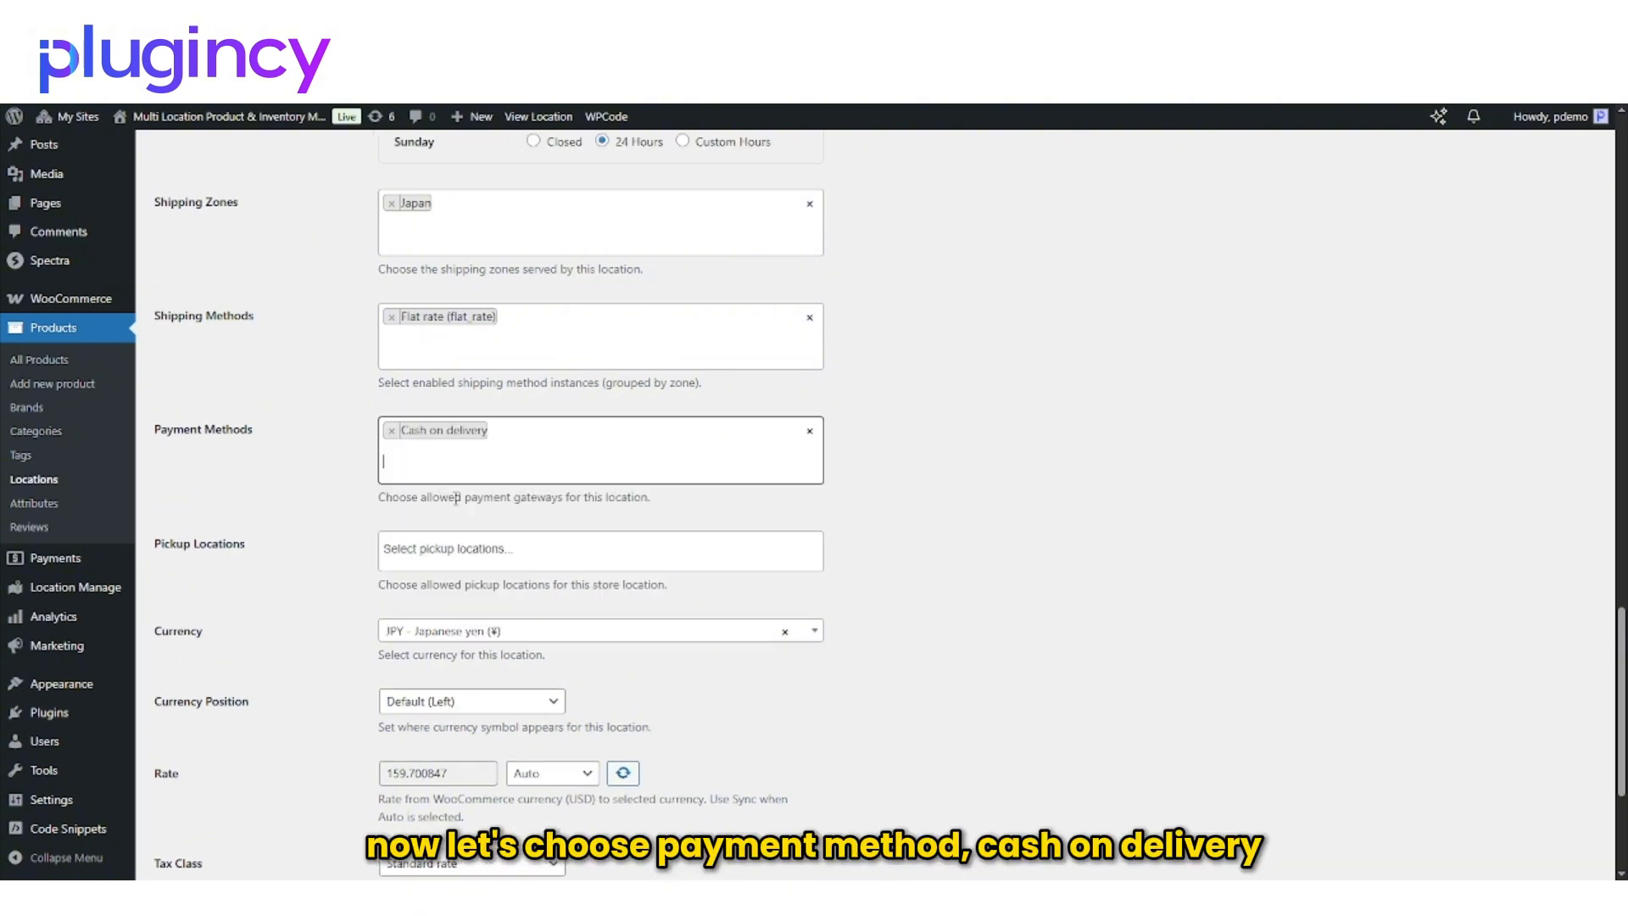
pyautogui.click(573, 450)
pyautogui.scroll(-3, 576, 622)
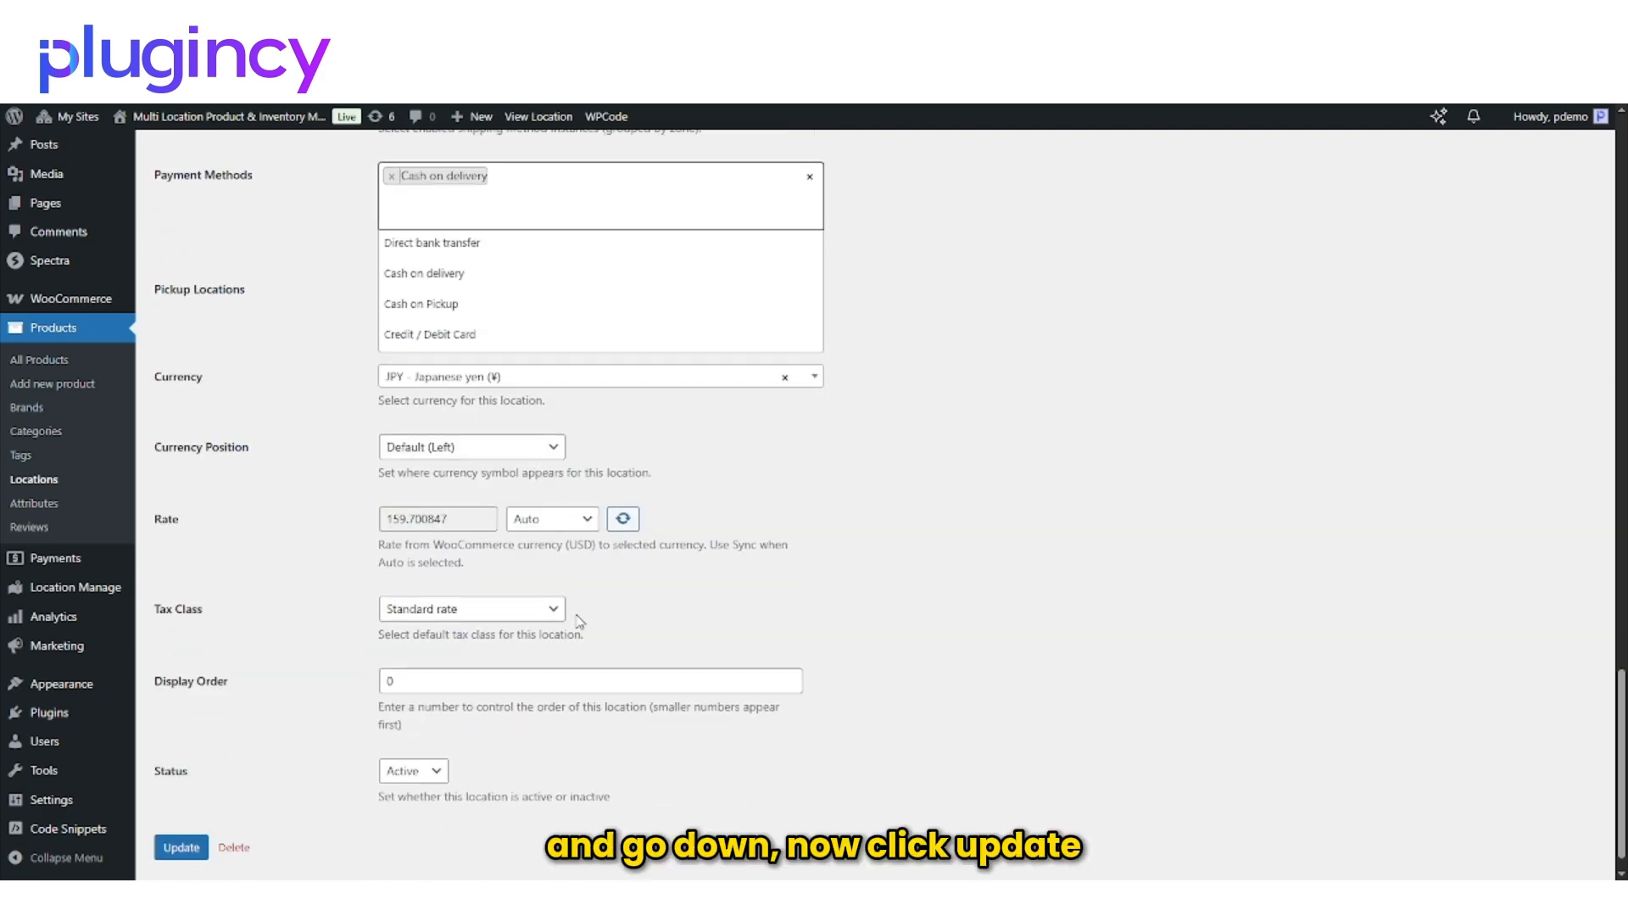
pyautogui.scroll(3, 577, 621)
pyautogui.scroll(-3, 577, 622)
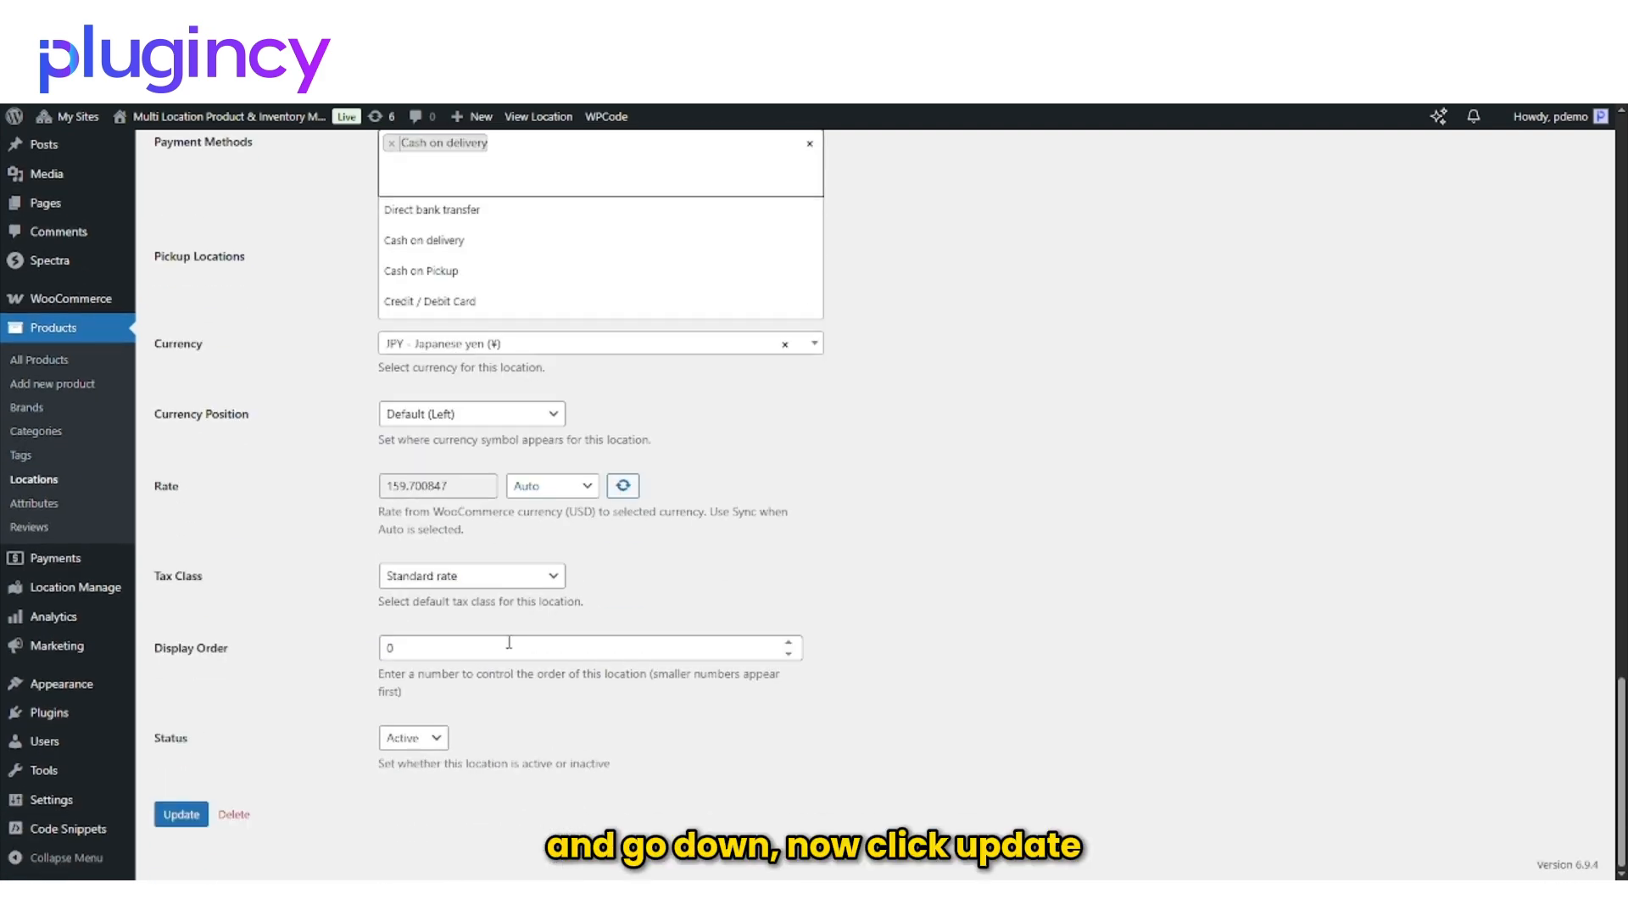
pyautogui.click(180, 814)
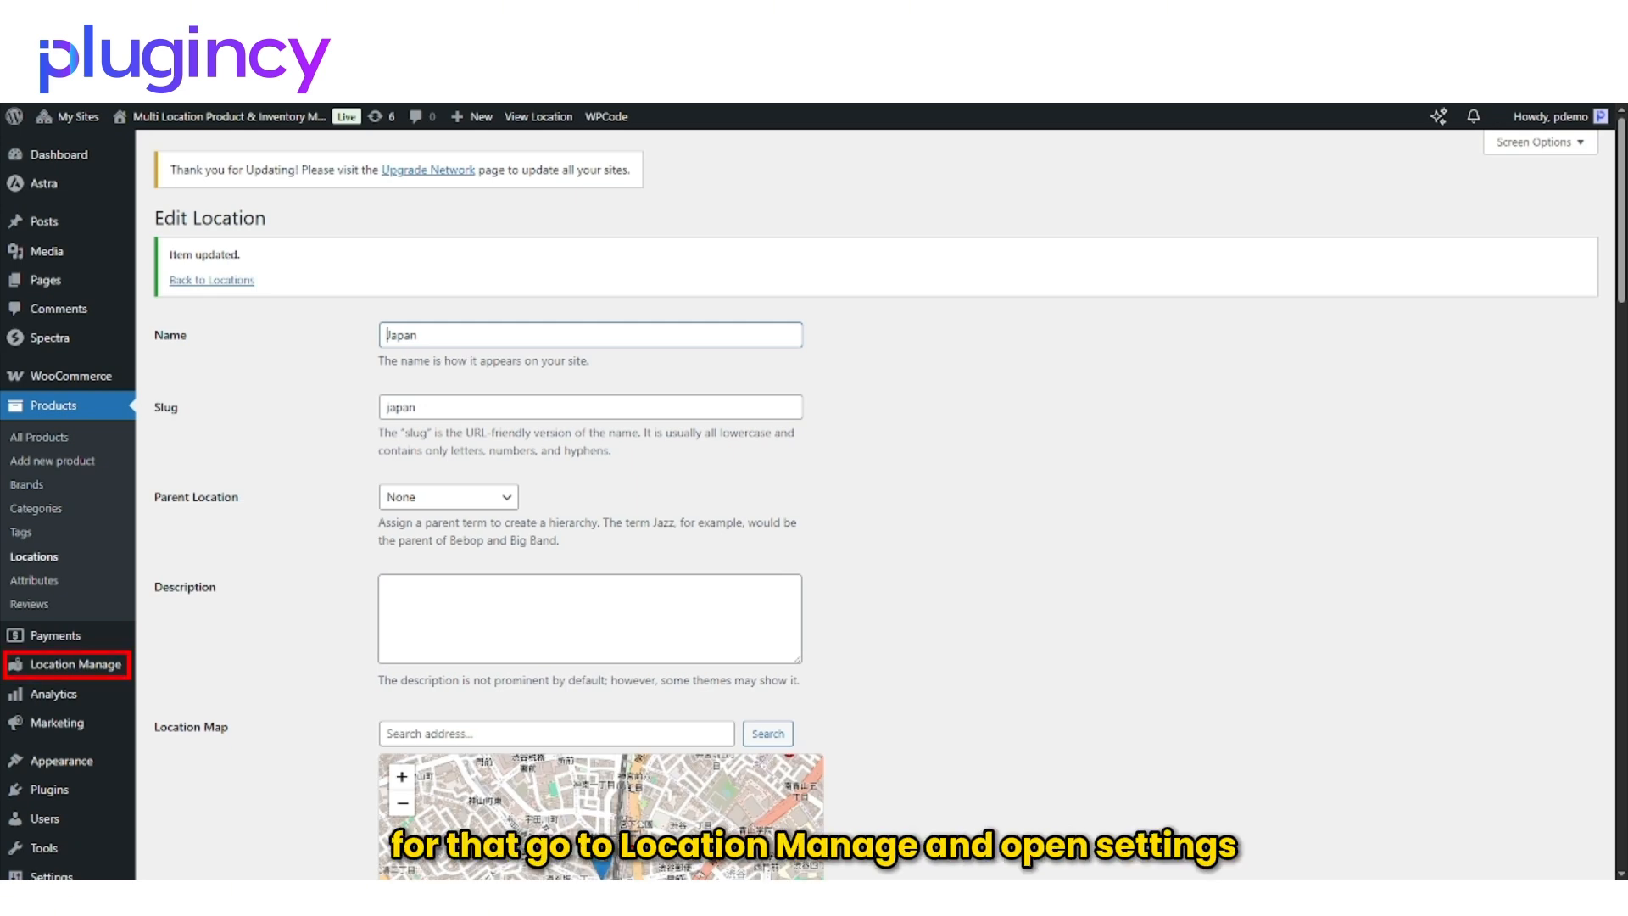
# - Set Enable Location-wise Payment to On in the location-wise payment settings of Location Manage
pyautogui.moveTo(125, 682)
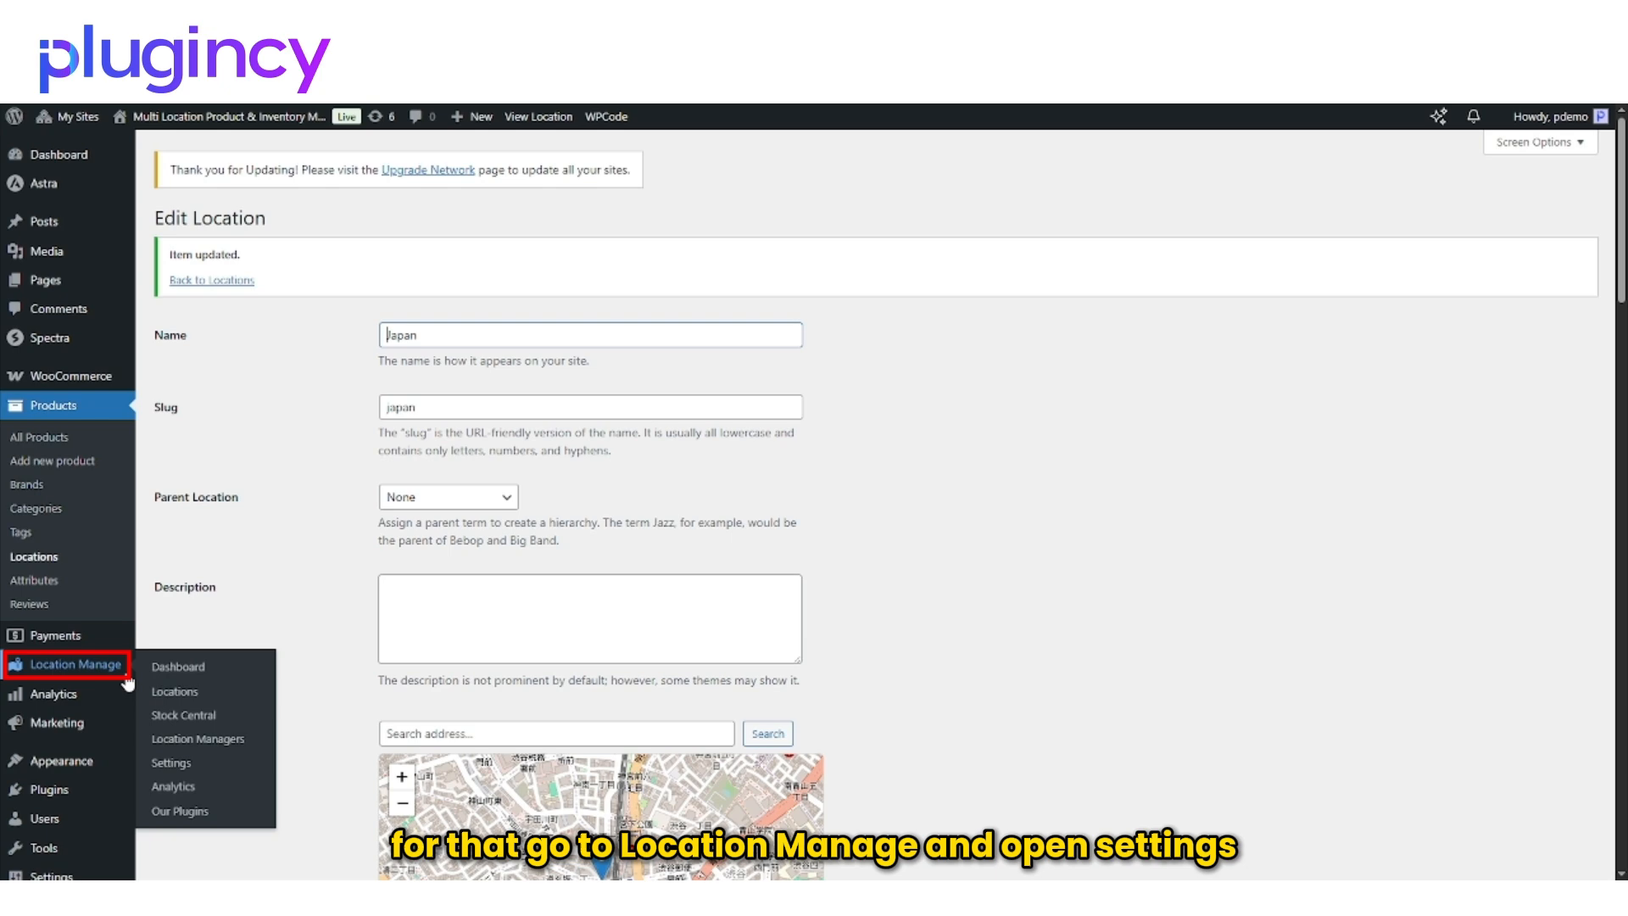
pyautogui.click(182, 763)
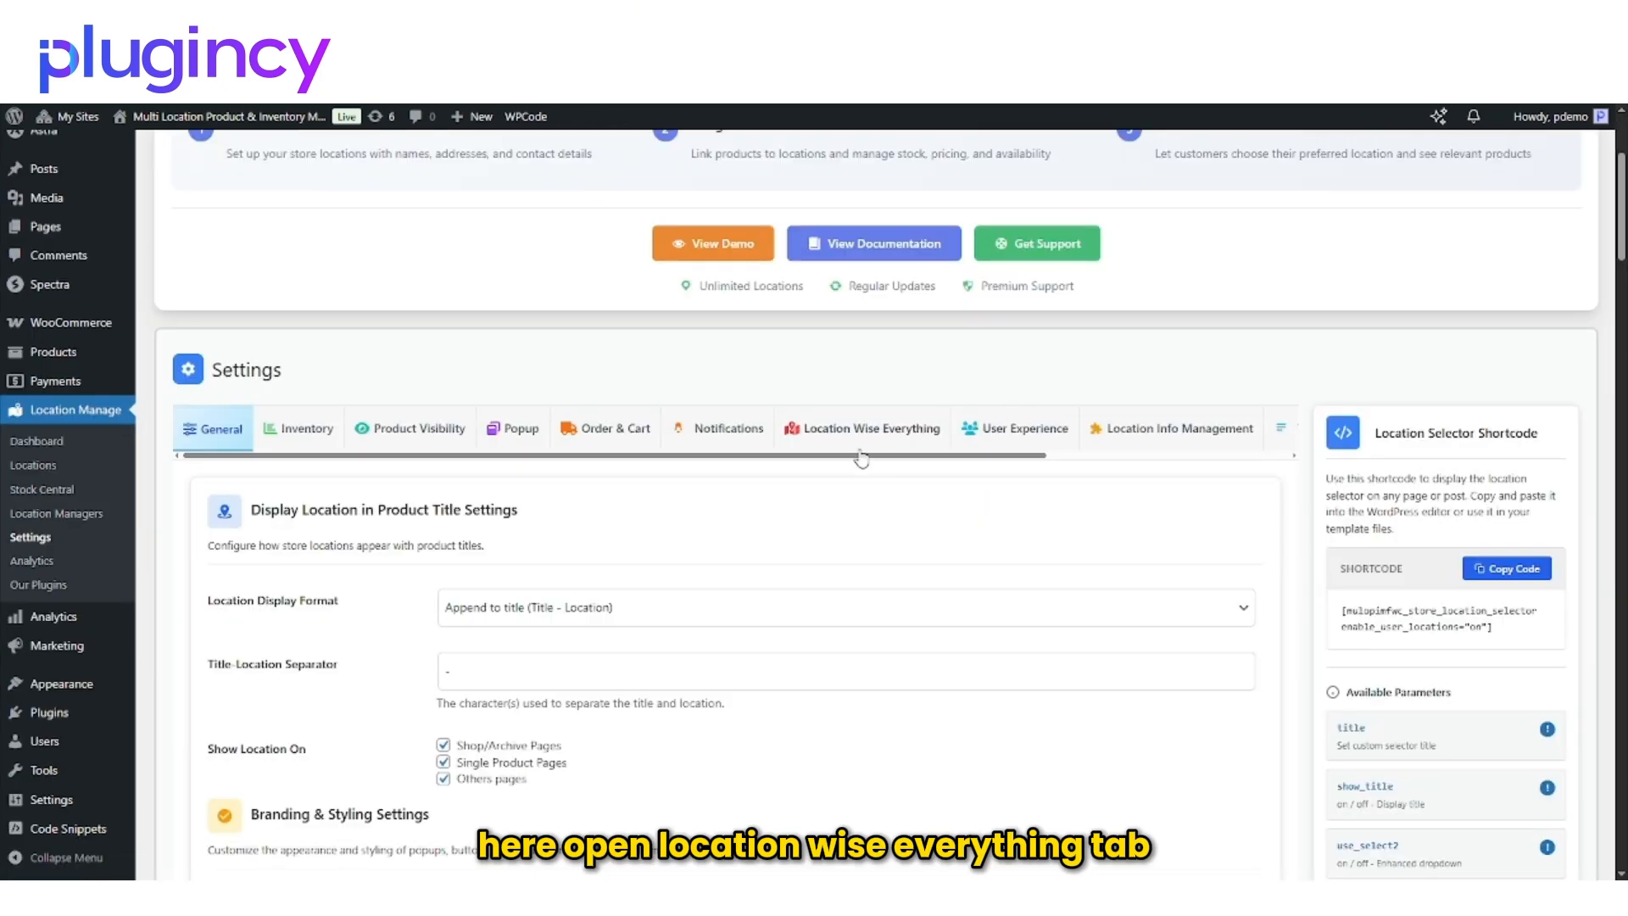
pyautogui.click(876, 436)
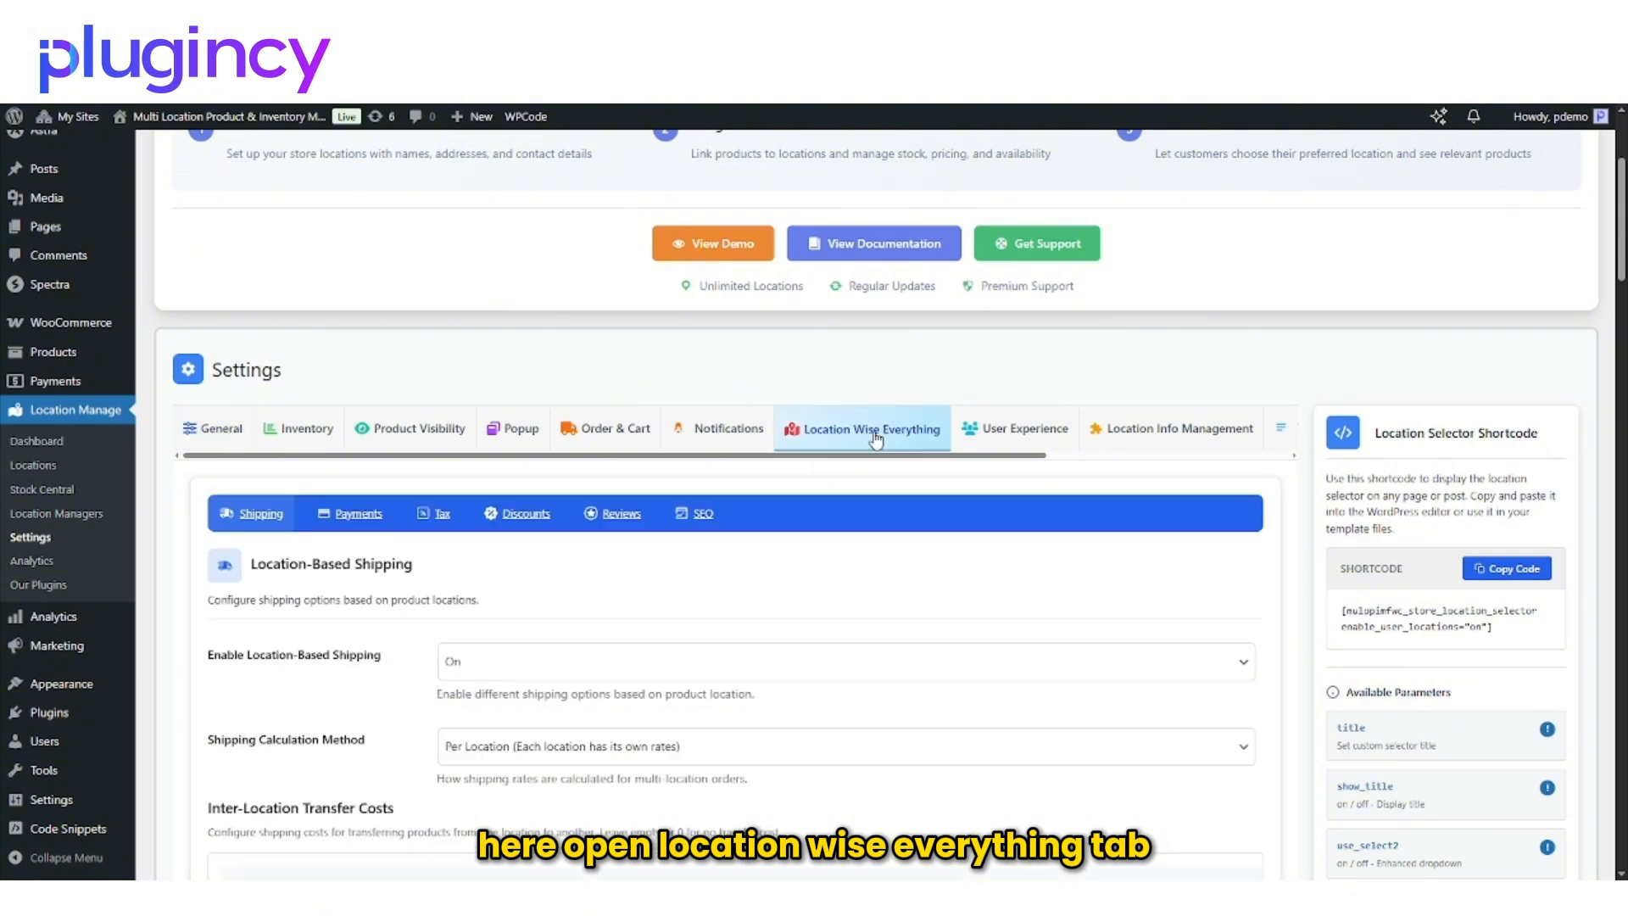
pyautogui.click(359, 515)
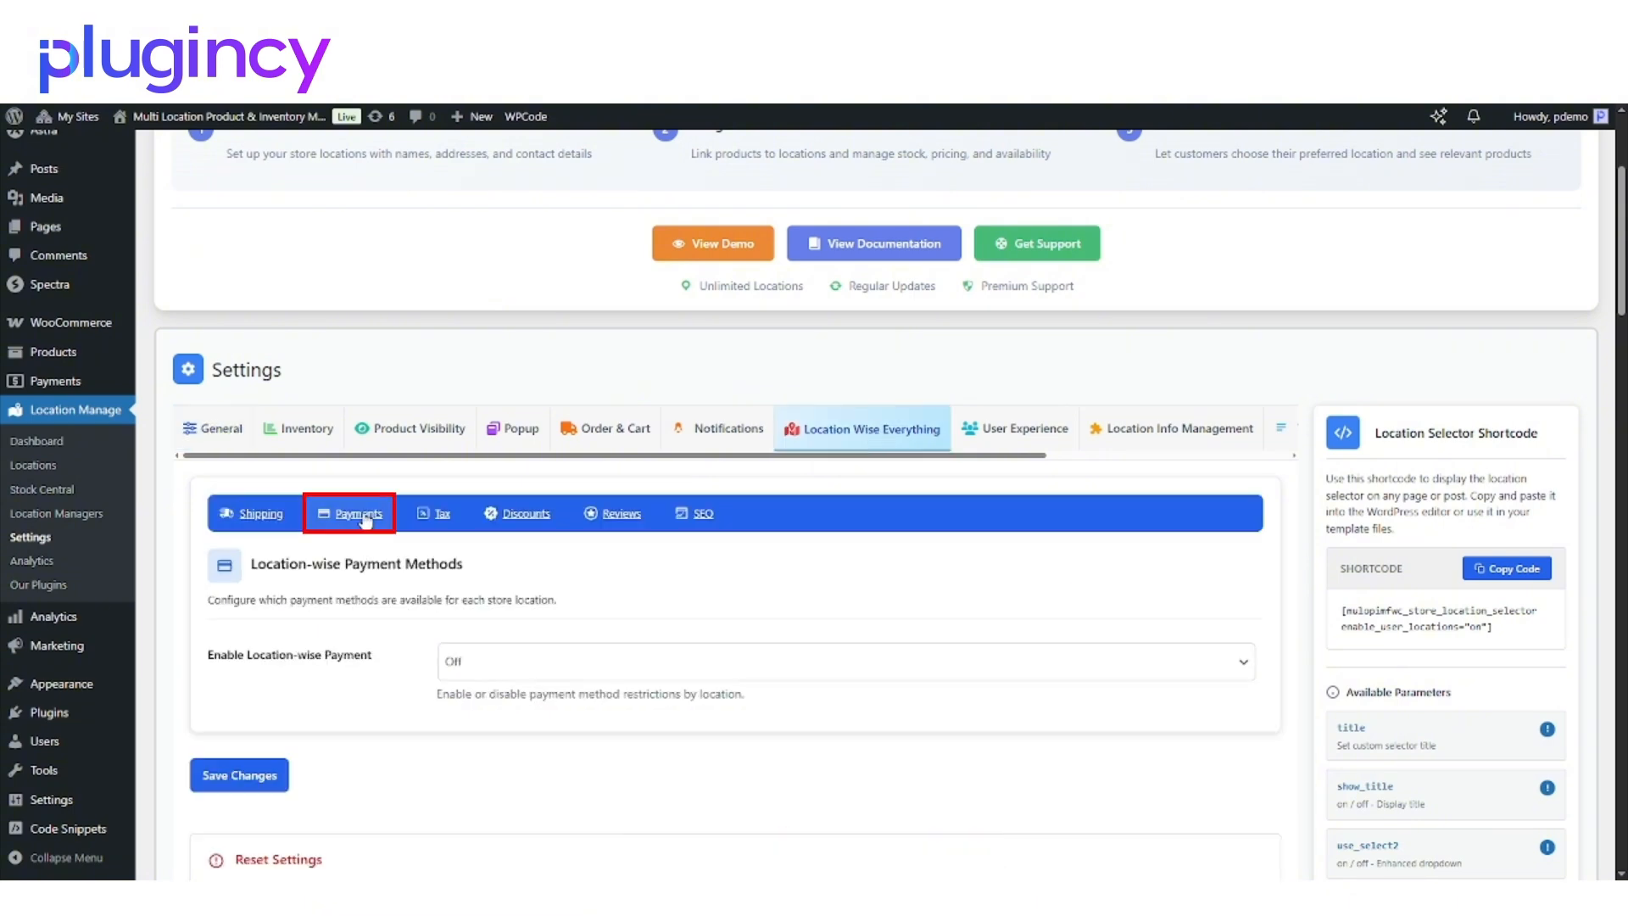
pyautogui.scroll(-2, 611, 588)
pyautogui.click(496, 493)
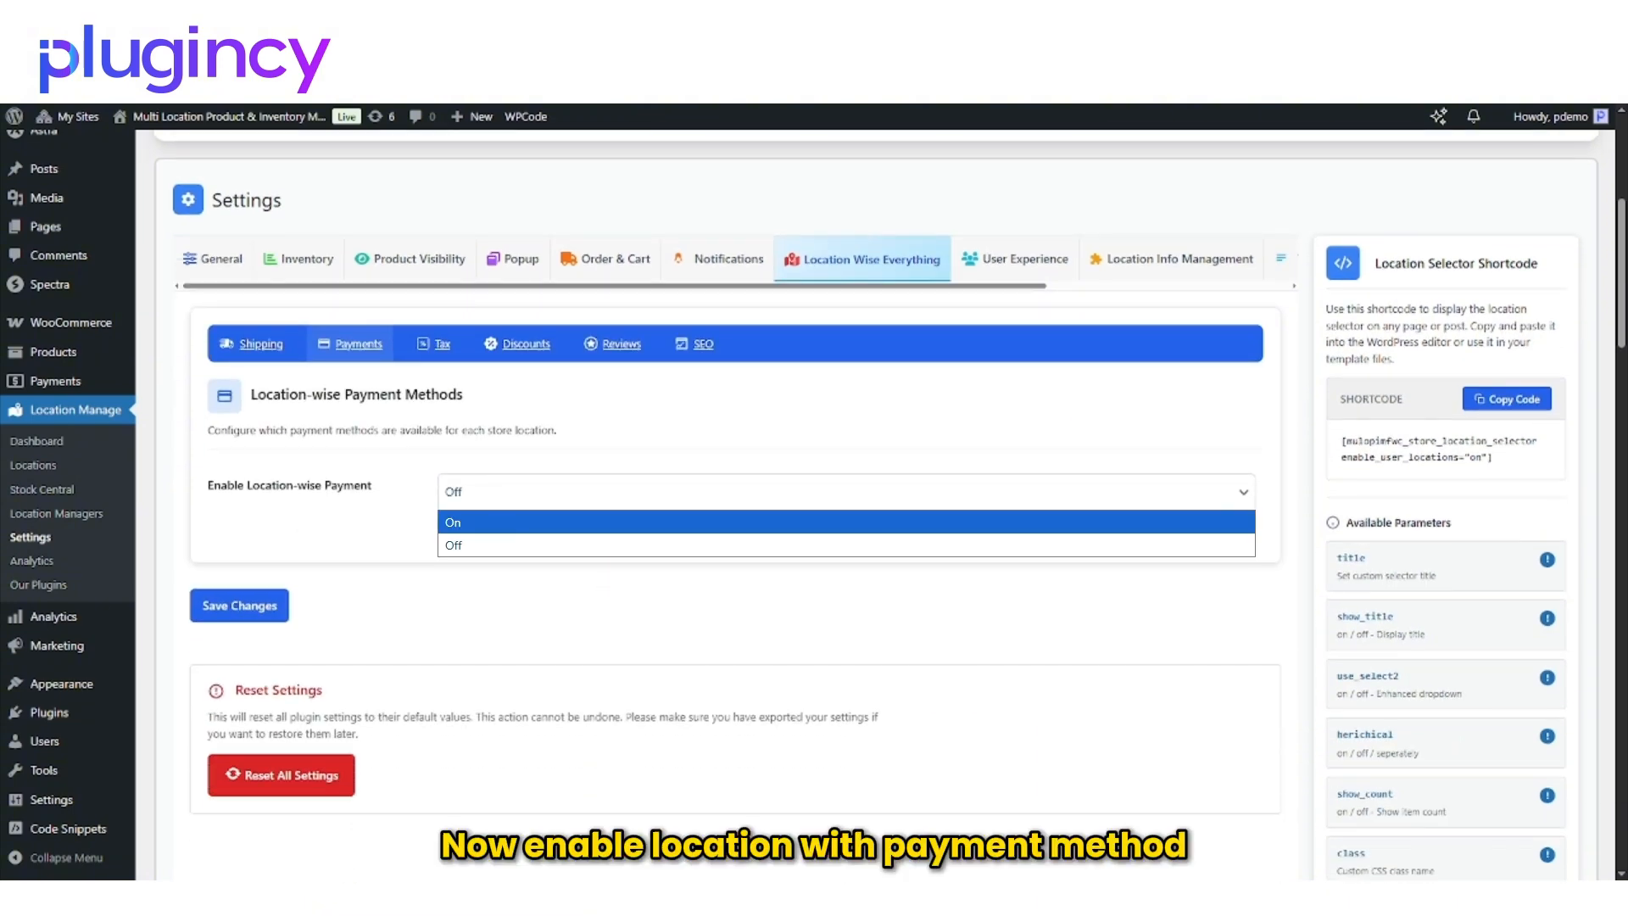
pyautogui.click(494, 521)
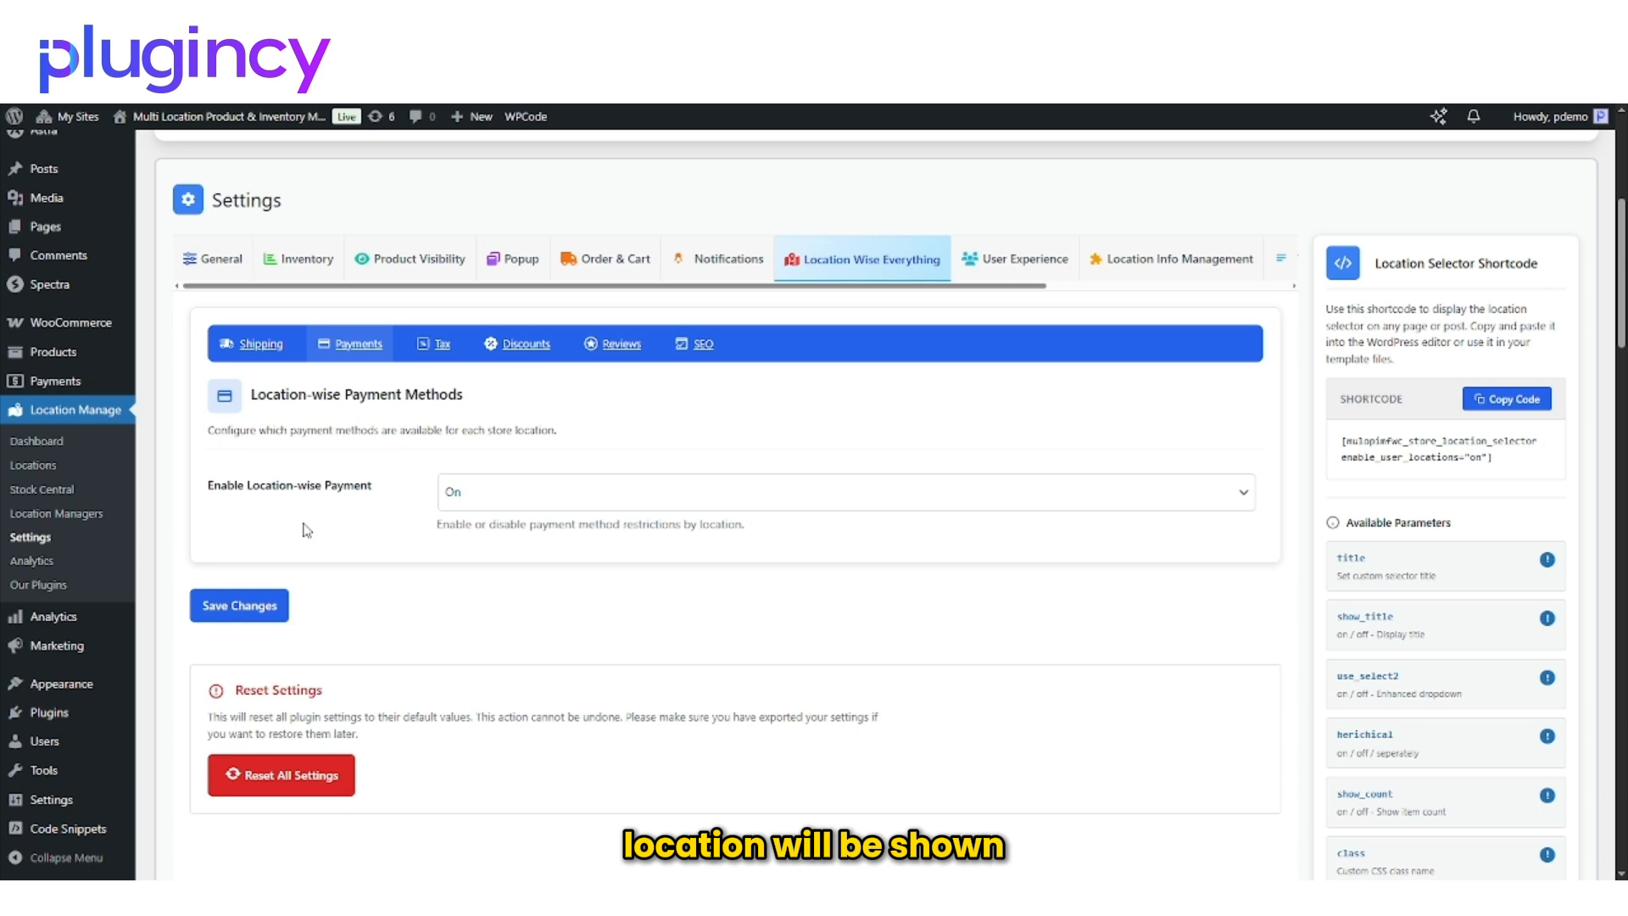
# - Switch Enable Location-wise Payment to Off and back to On
pyautogui.click(672, 488)
pyautogui.click(640, 547)
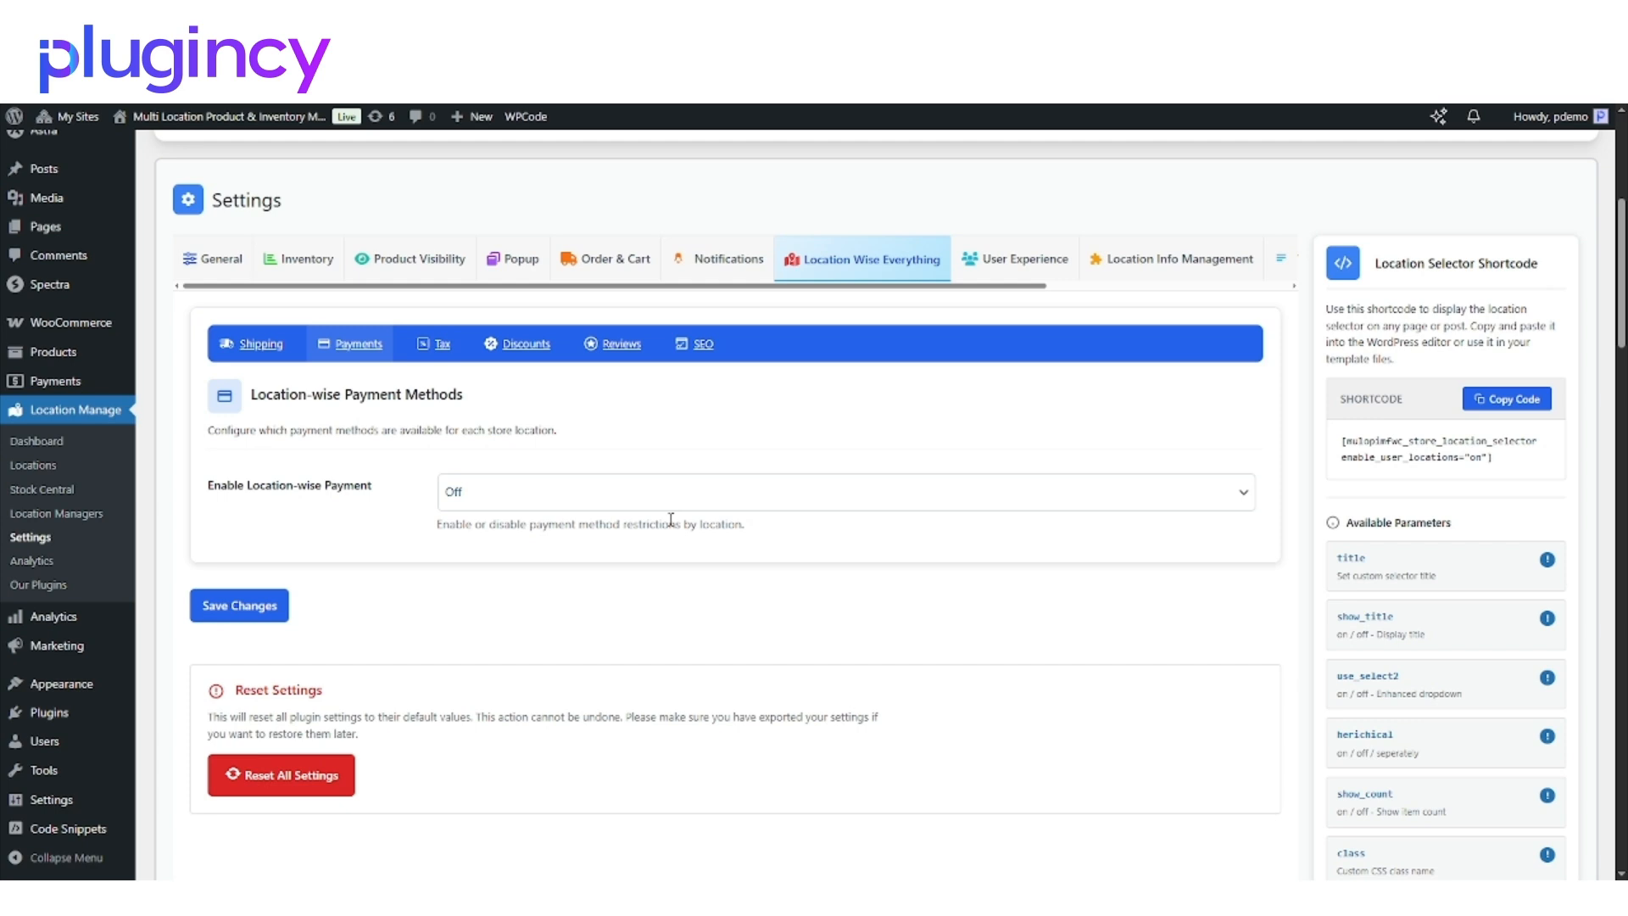
pyautogui.click(668, 505)
pyautogui.click(668, 519)
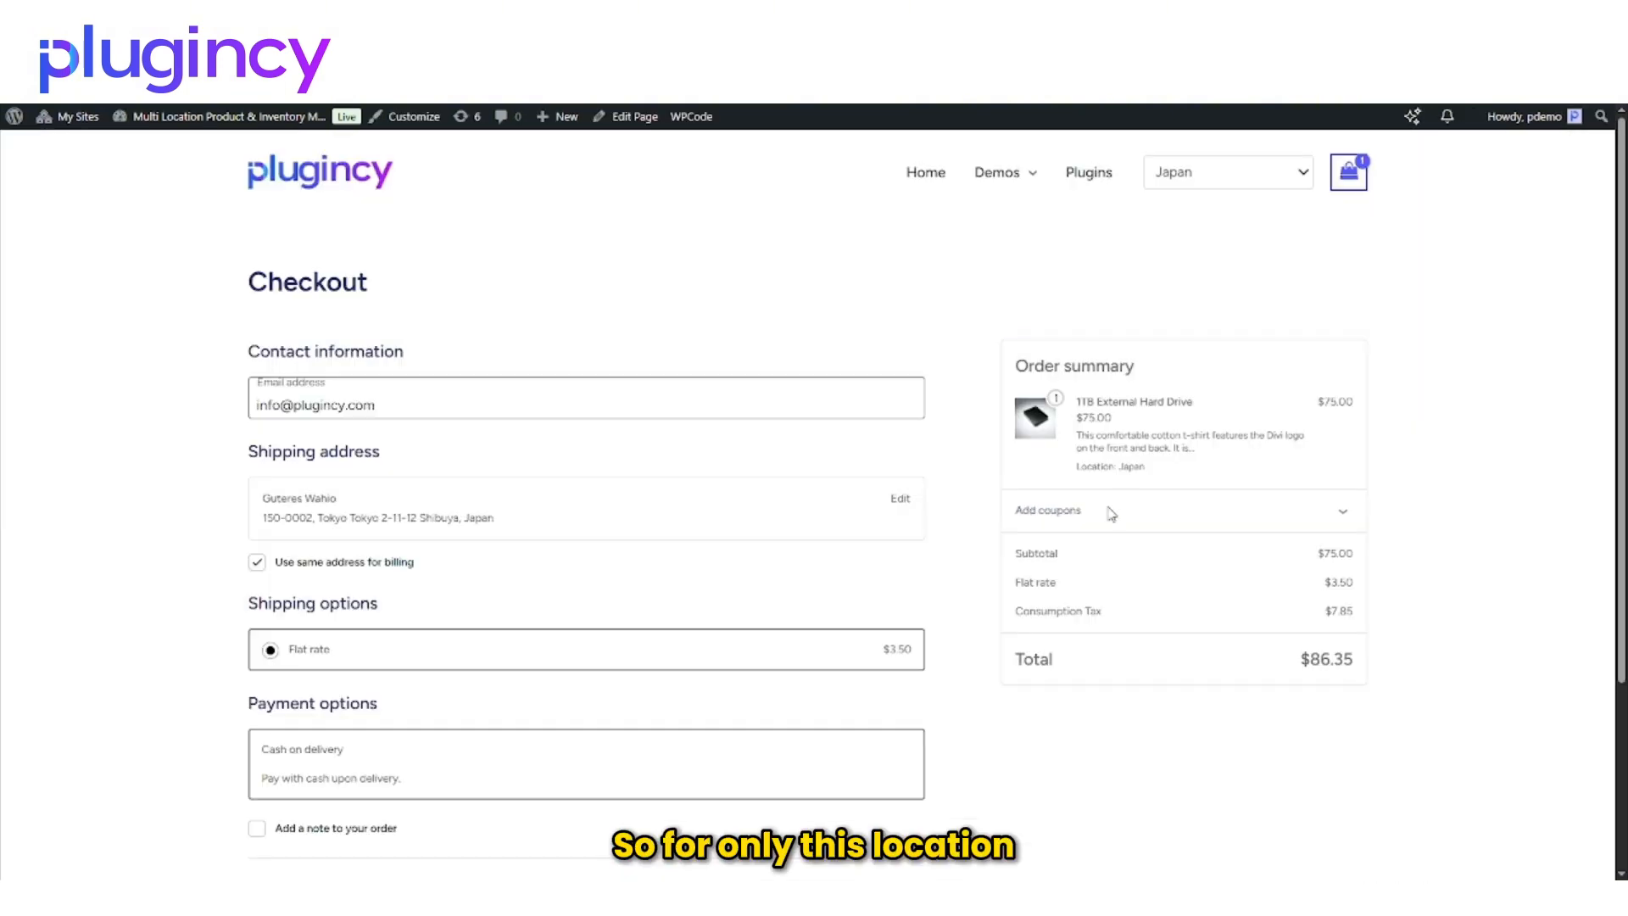
# - Check the payment options offered on the checkout page for the Japan location
pyautogui.scroll(-2, 658, 527)
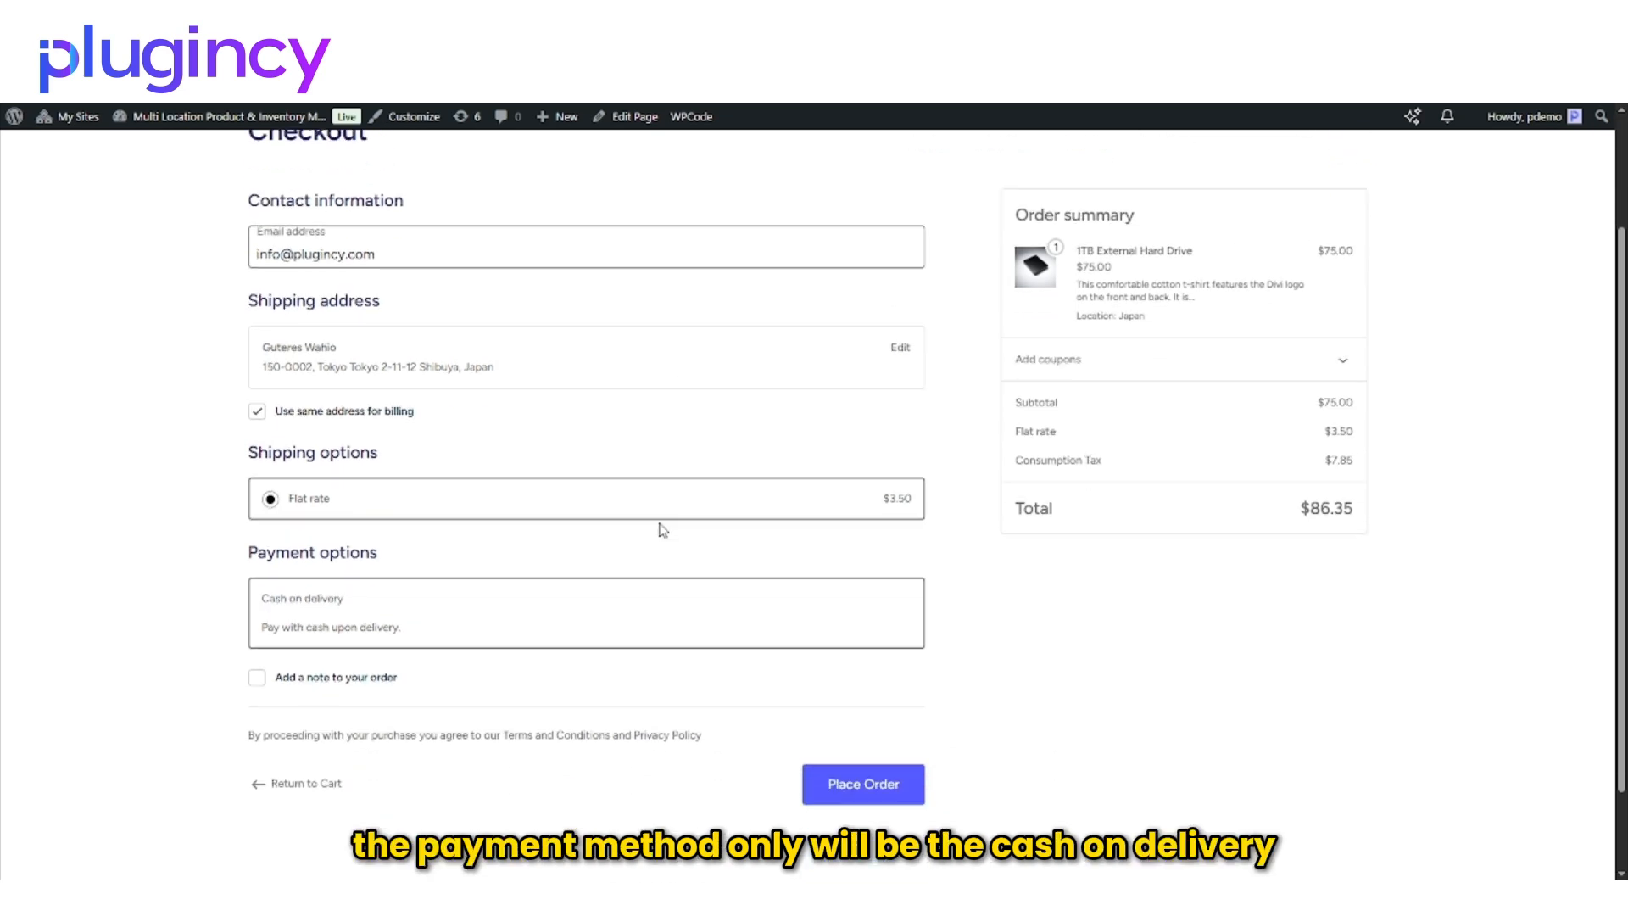